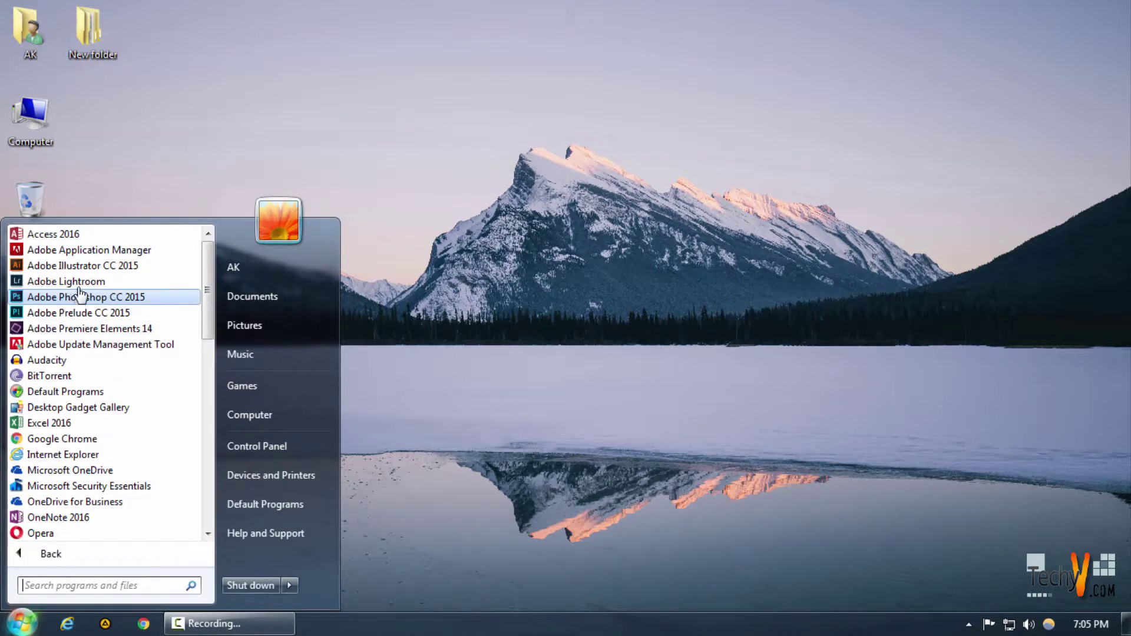
# Launch Adobe Lightroom CC 2015 from the Windows 7 All Programs list
pyautogui.click(80, 296)
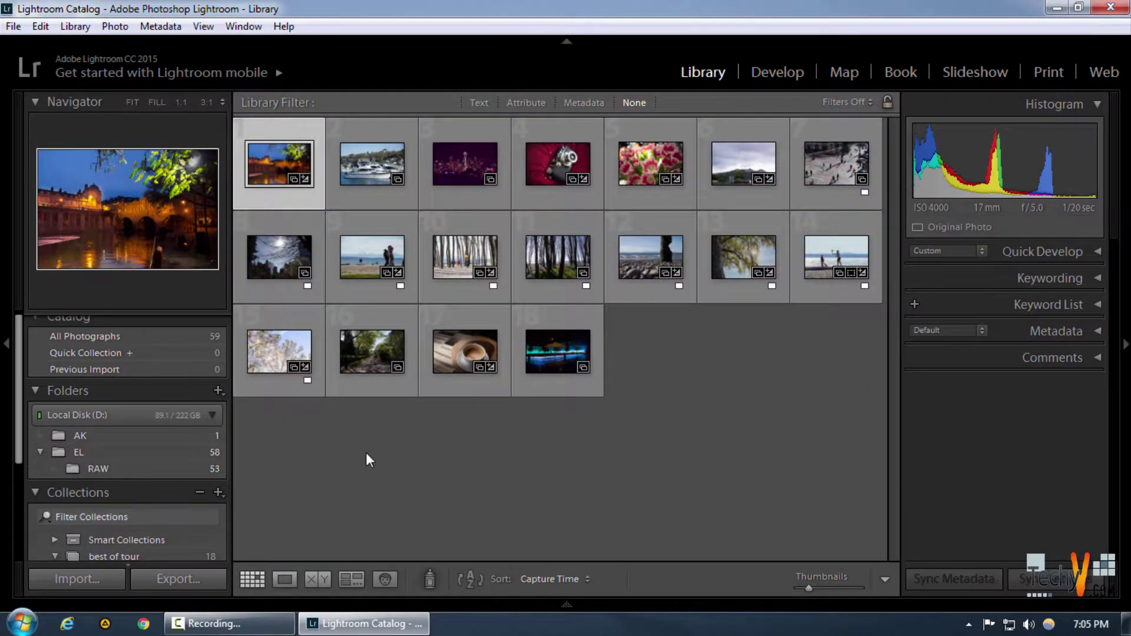
# Open the 'Best of tour' collection as a 36-page Blurb Standard Landscape book in the Book module
pyautogui.click(366, 454)
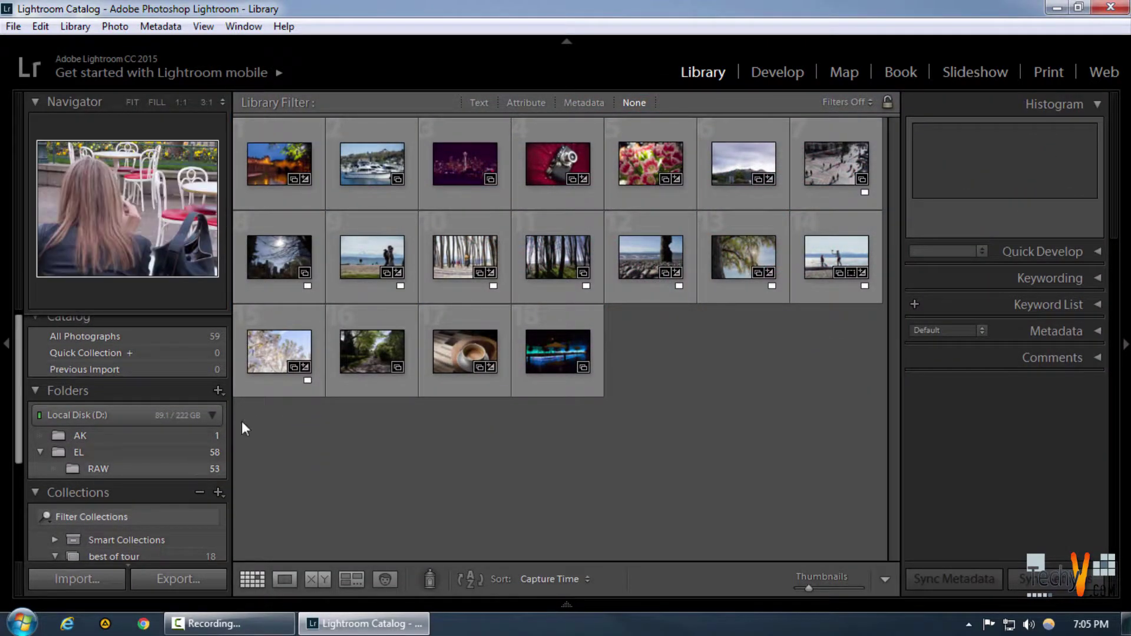
pyautogui.click(260, 182)
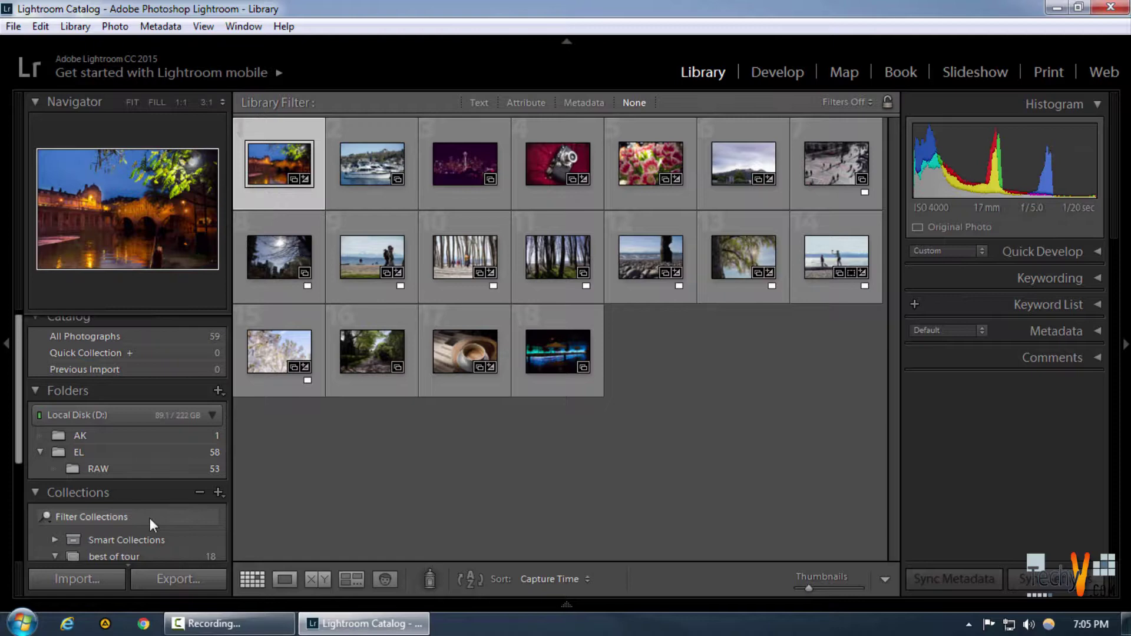
pyautogui.scroll(-2, 149, 517)
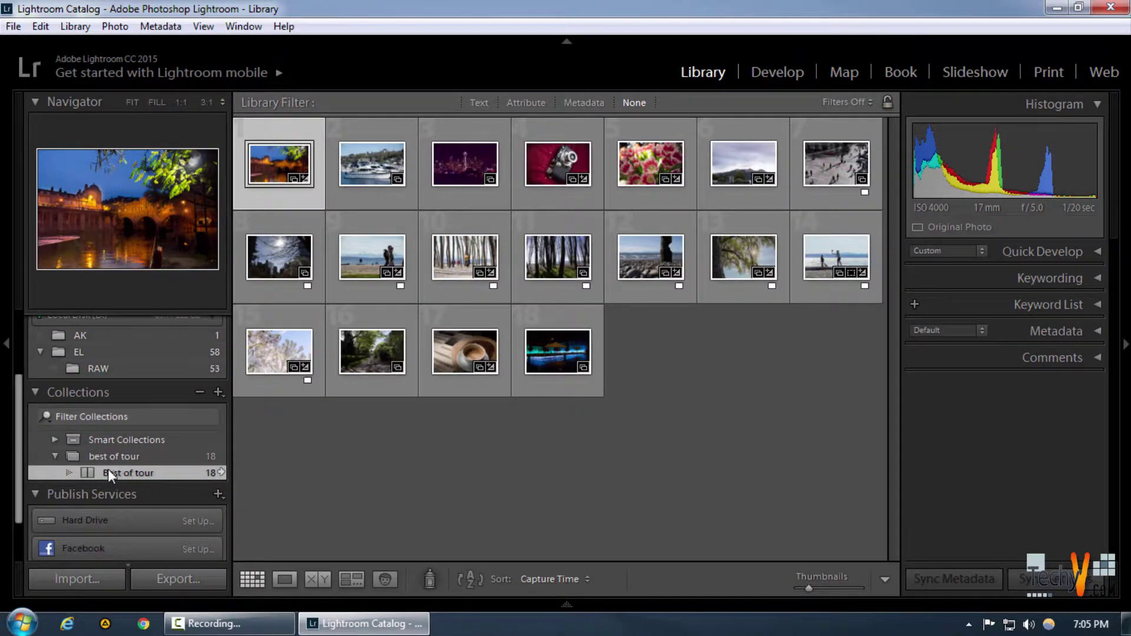
pyautogui.click(880, 78)
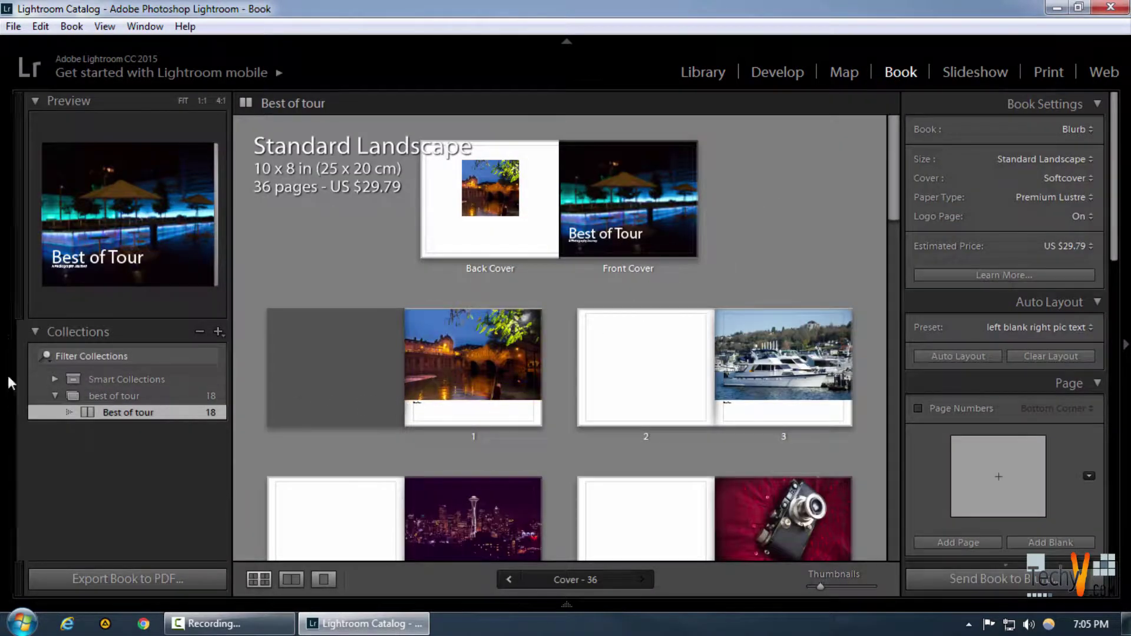
# Hide the left panel and pan the front-cover photo slightly within its frame in Spread view
pyautogui.click(7, 346)
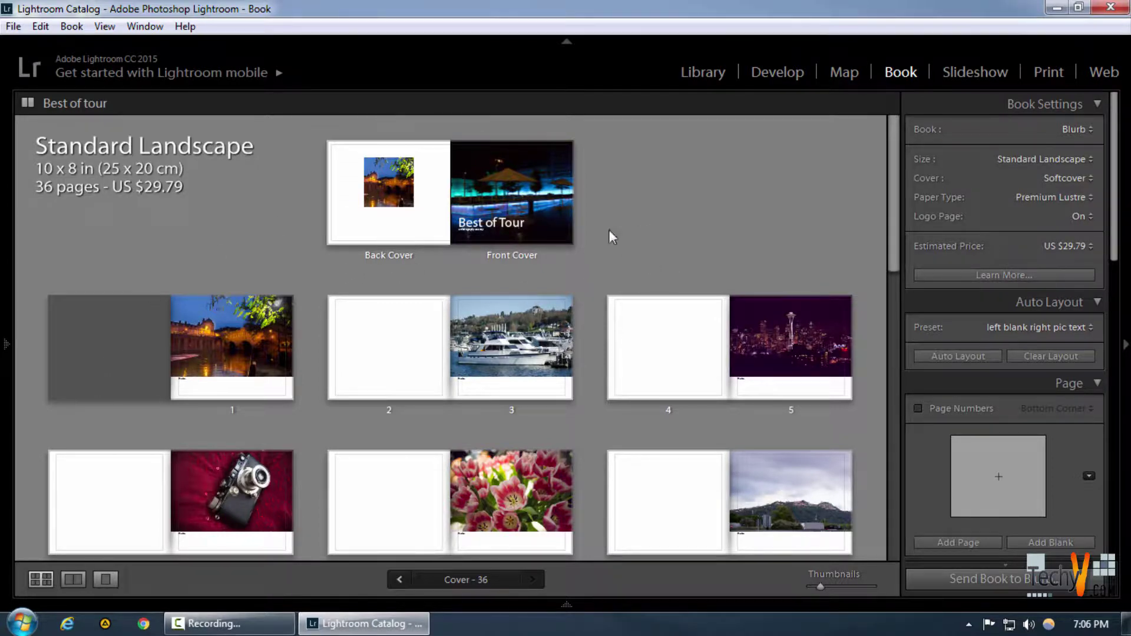
pyautogui.click(514, 192)
pyautogui.click(82, 579)
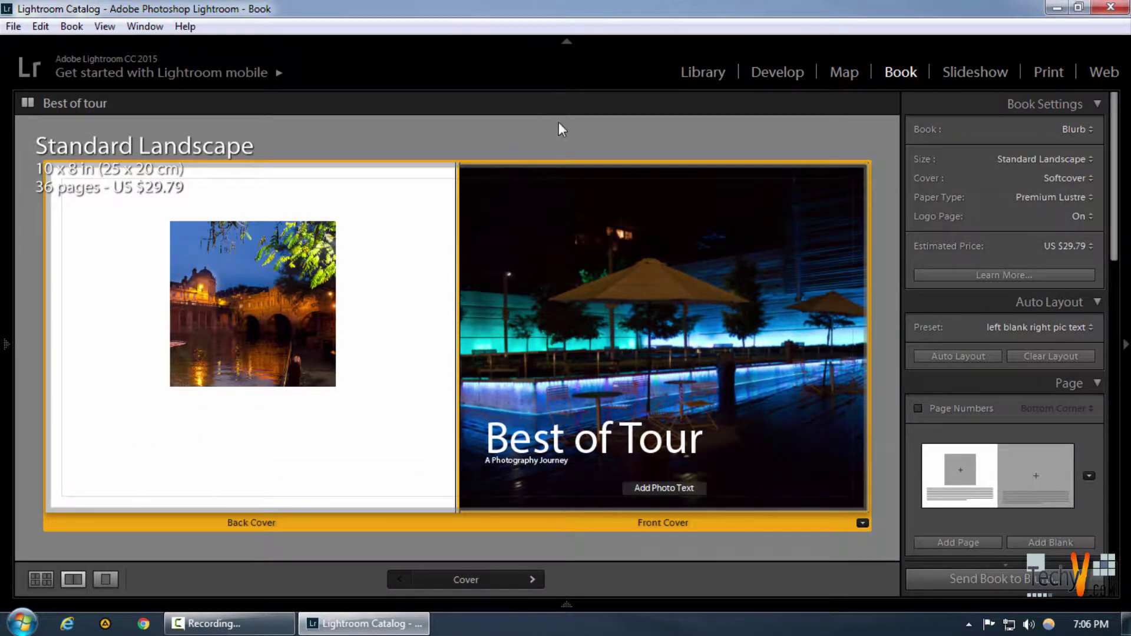
pyautogui.moveTo(672, 345); pyautogui.dragTo(648, 348)
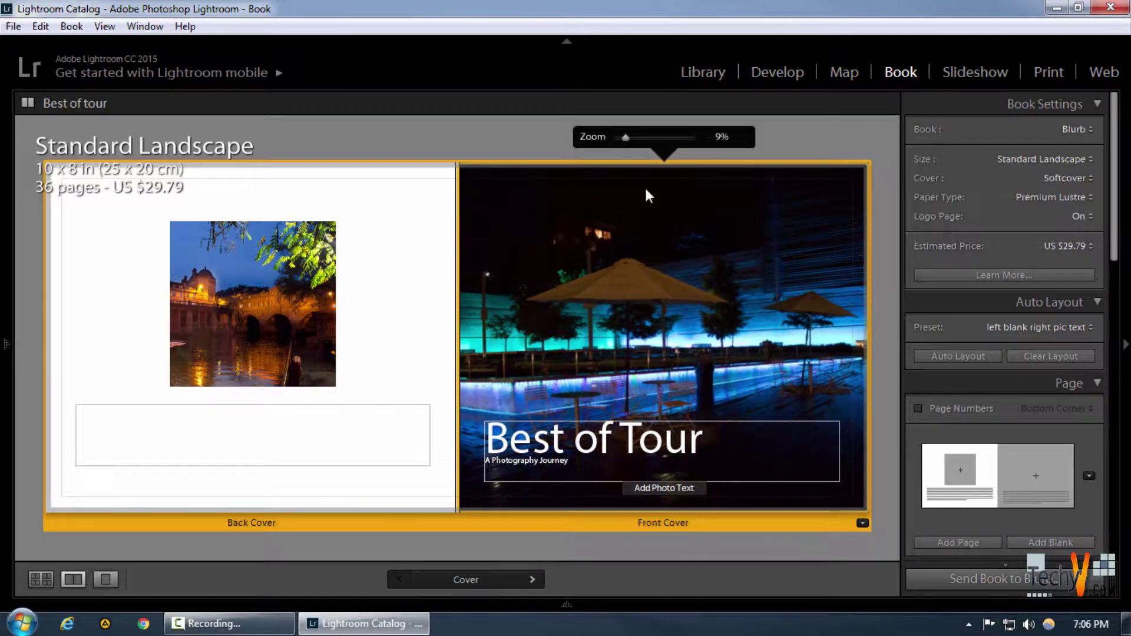
# Return to Multi-Page view and scroll through the book's pages
pyautogui.click(41, 580)
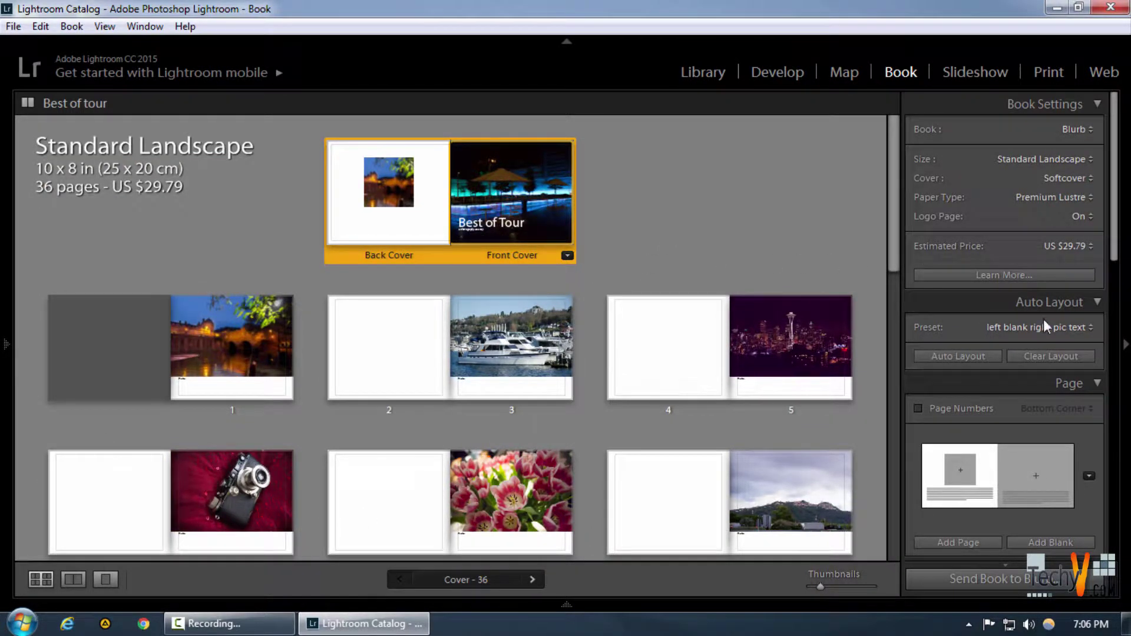
pyautogui.scroll(-8, 1037, 318)
pyautogui.scroll(4, 1025, 330)
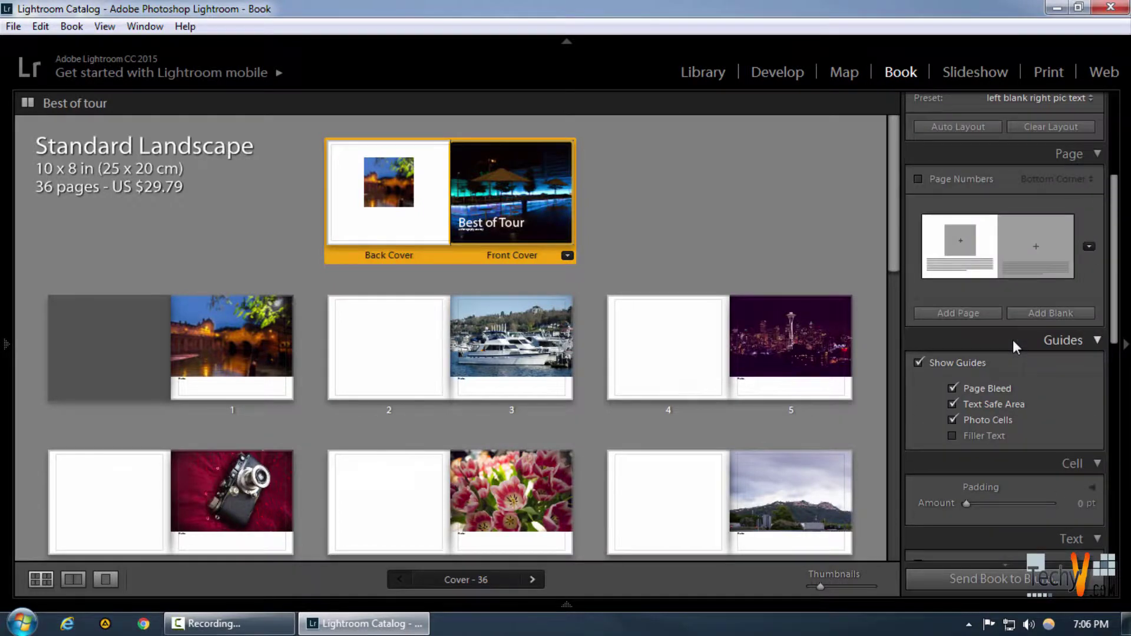
pyautogui.scroll(3, 1013, 341)
pyautogui.scroll(-8, 999, 286)
pyautogui.scroll(3, 953, 294)
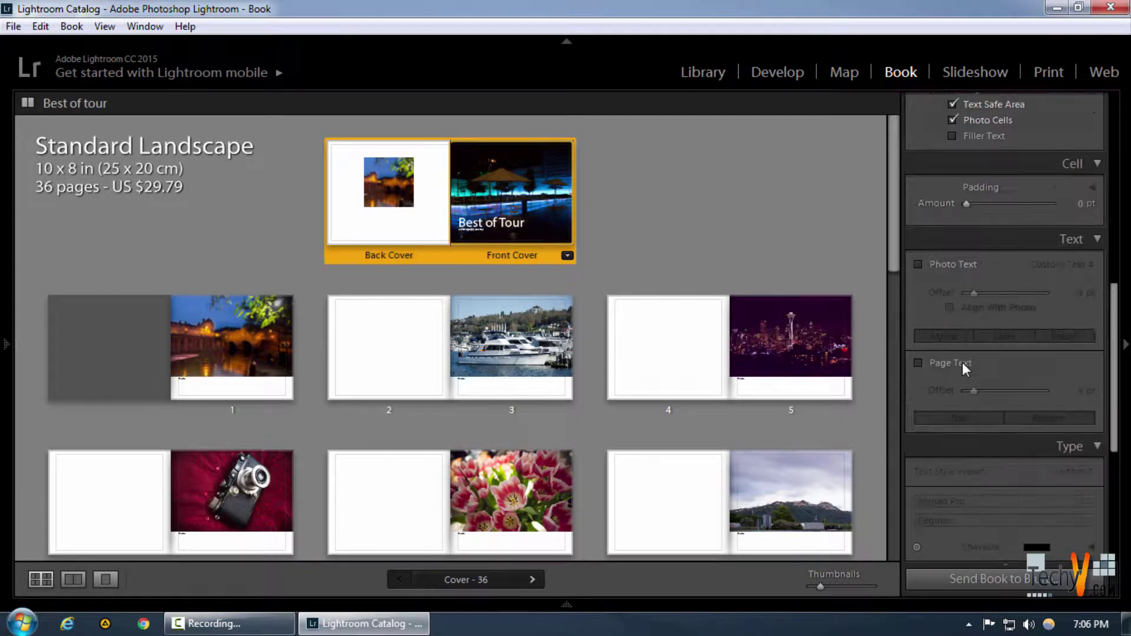
pyautogui.scroll(6, 963, 362)
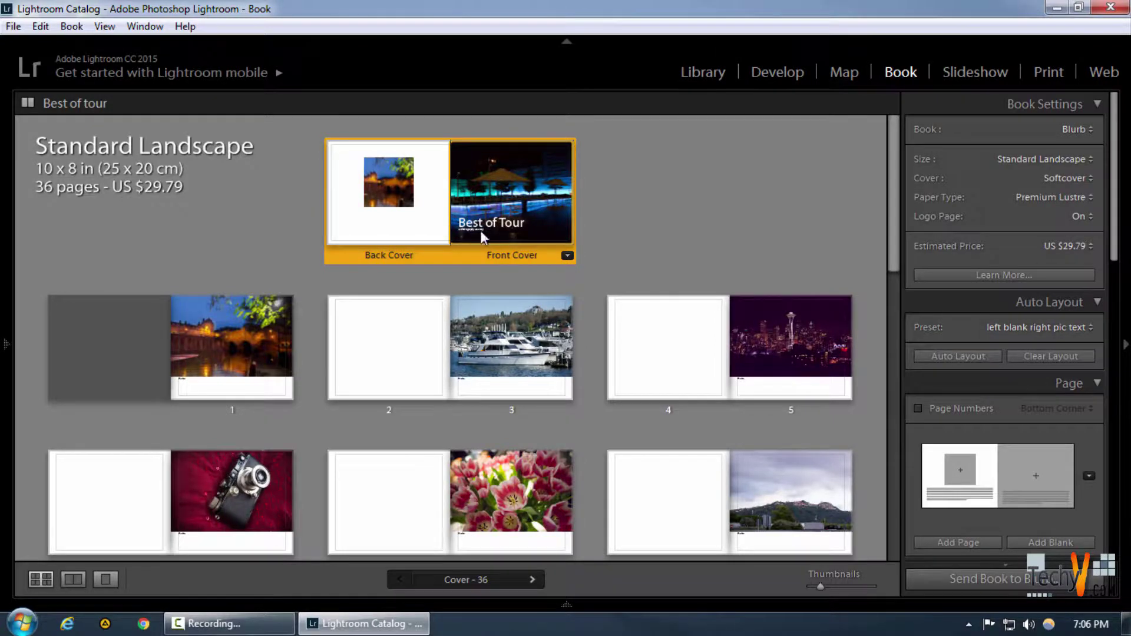
# Move the skyline photo from page 5 onto page 3
pyautogui.click(700, 262)
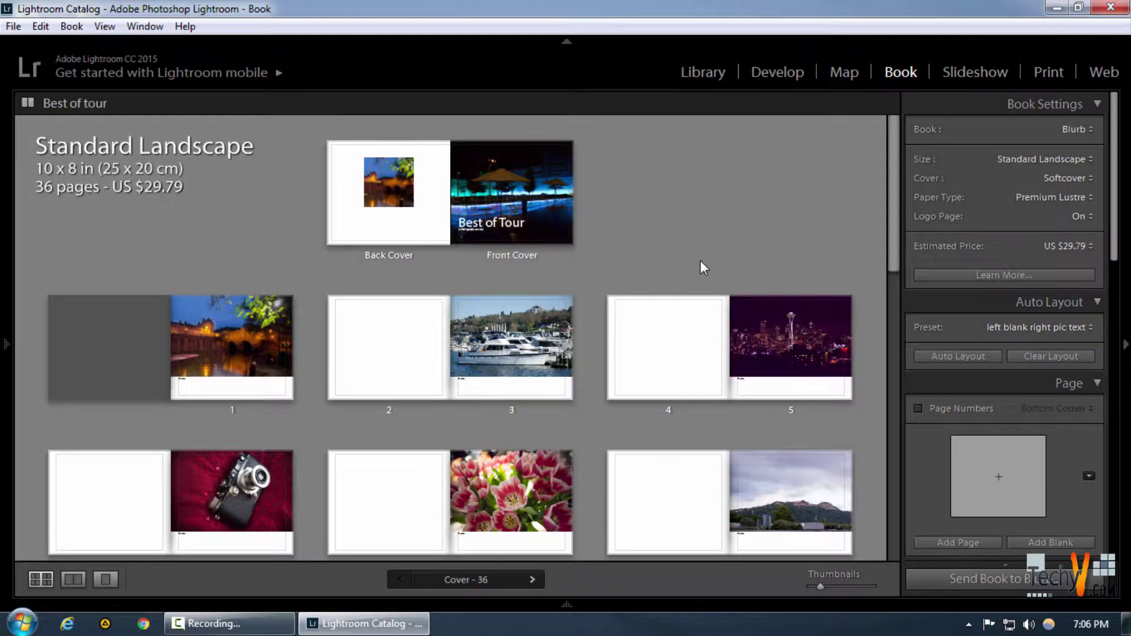
pyautogui.click(782, 352)
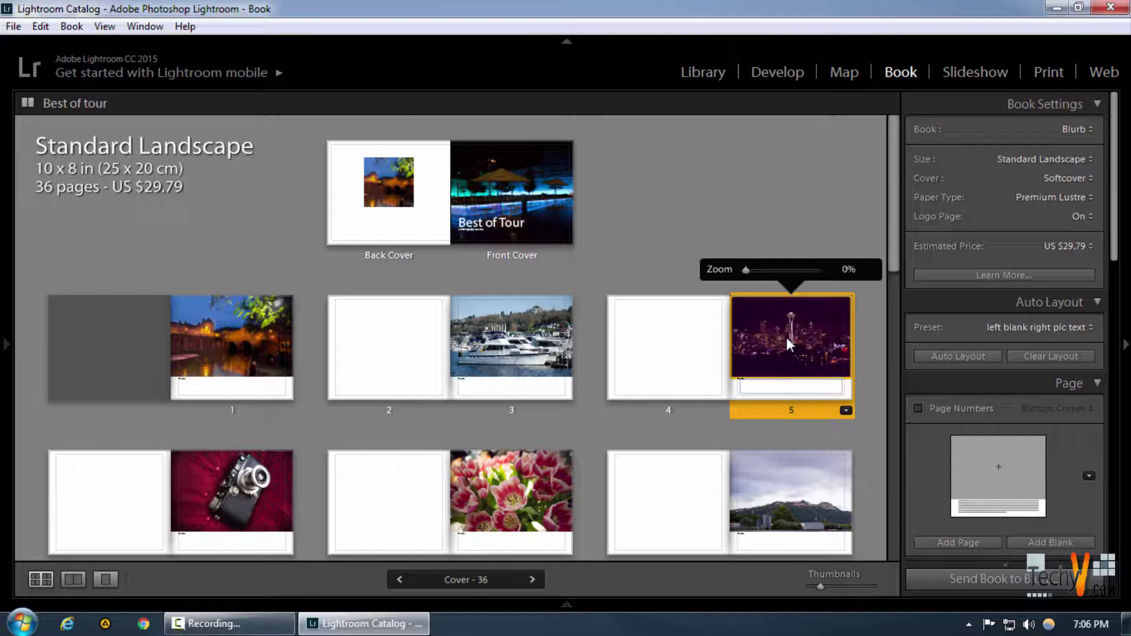
pyautogui.moveTo(783, 337); pyautogui.dragTo(522, 344)
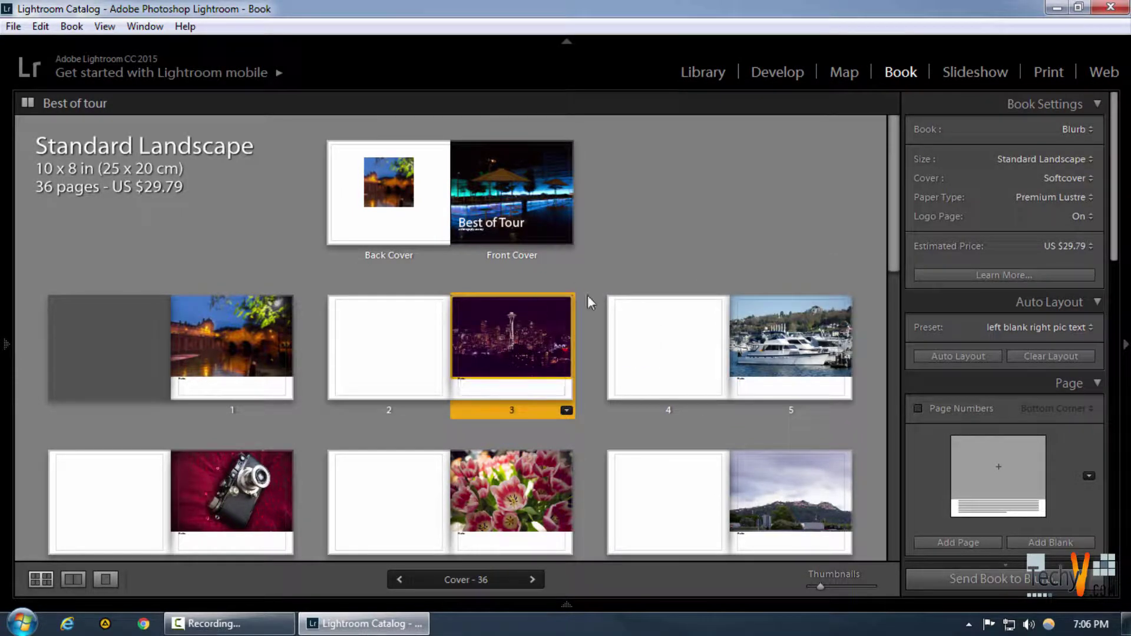
pyautogui.rightClick(497, 349)
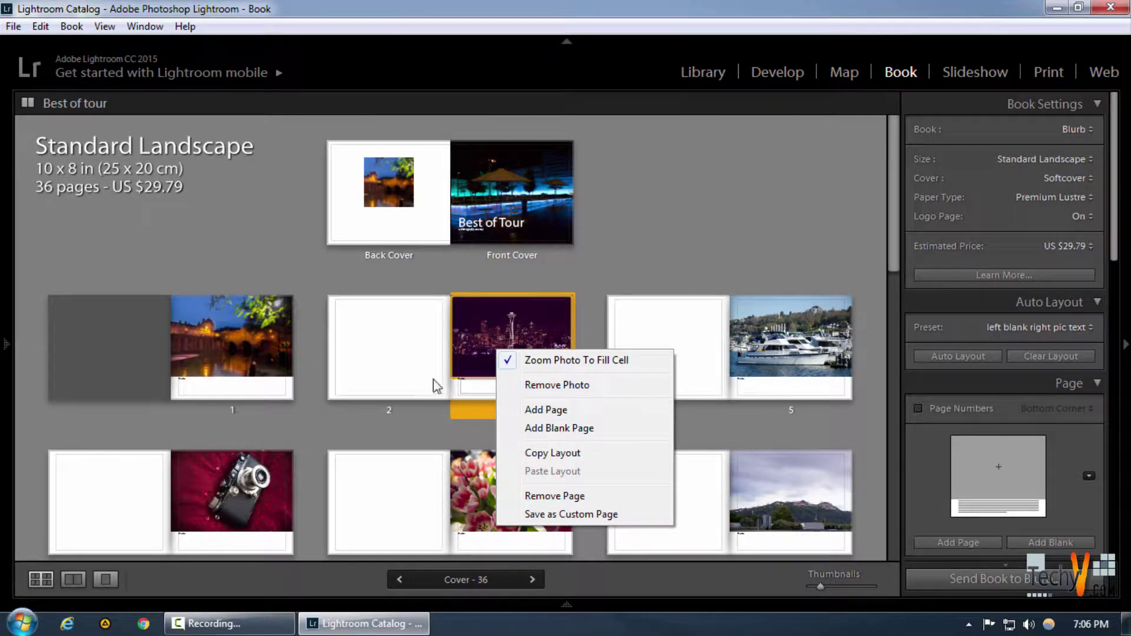
pyautogui.click(664, 228)
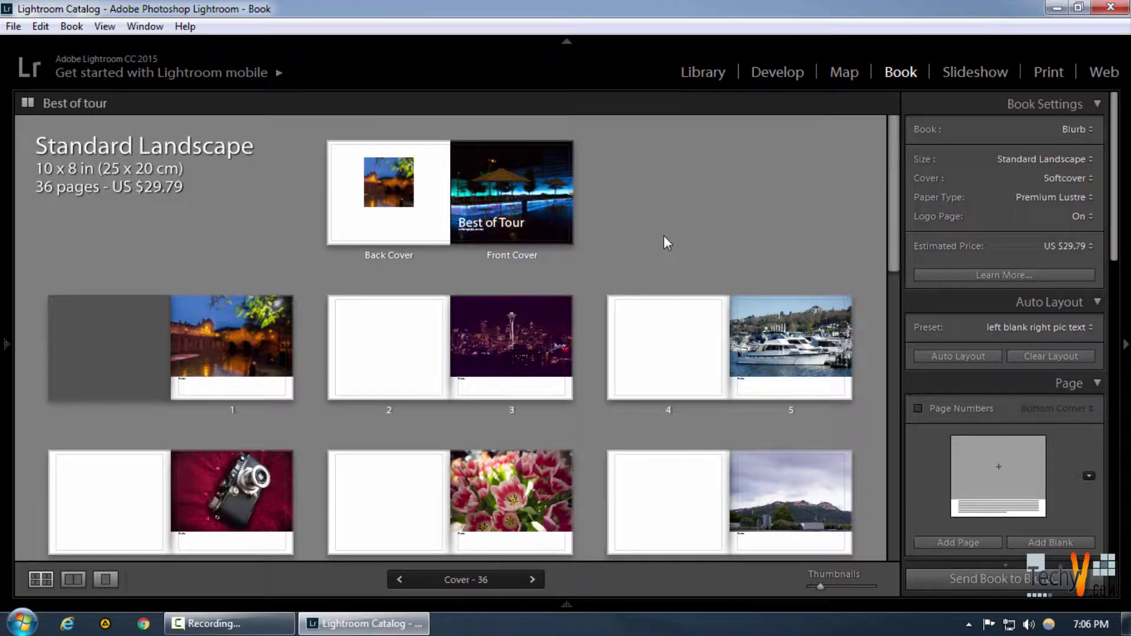
# Move the camera-photo spread up to the pages 2–3 position
pyautogui.click(665, 336)
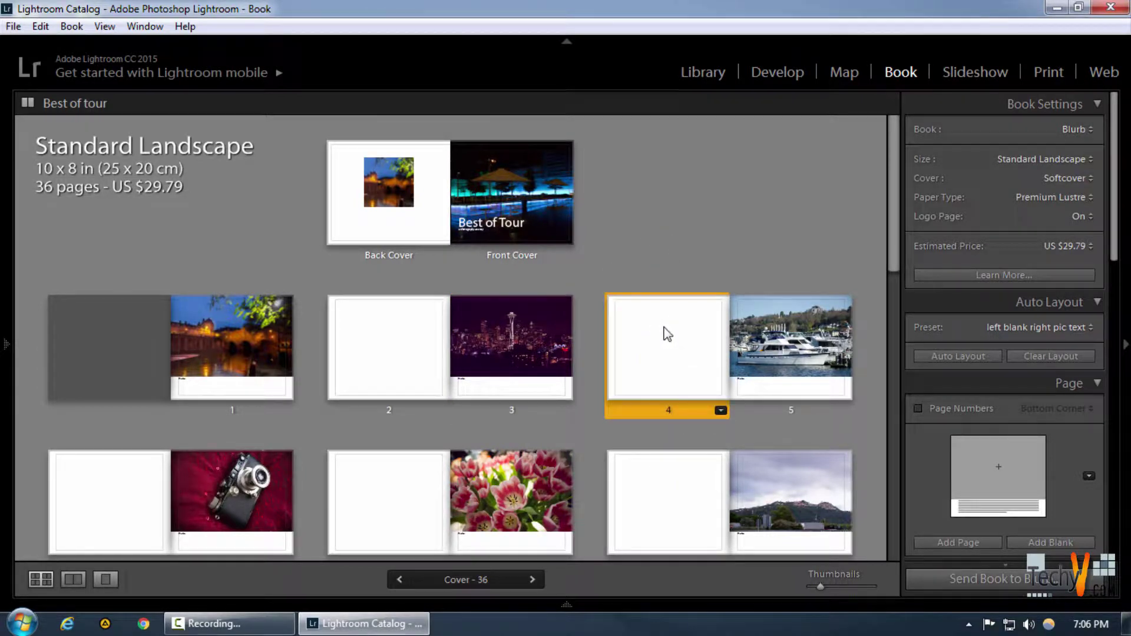
pyautogui.click(765, 320)
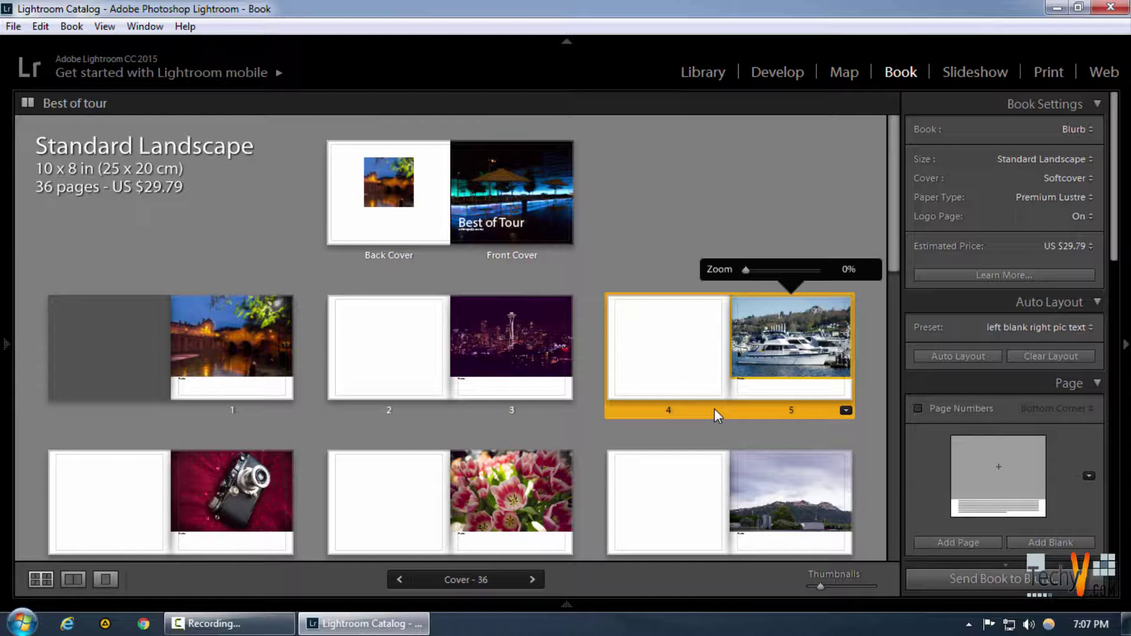
pyautogui.moveTo(260, 500); pyautogui.dragTo(305, 352)
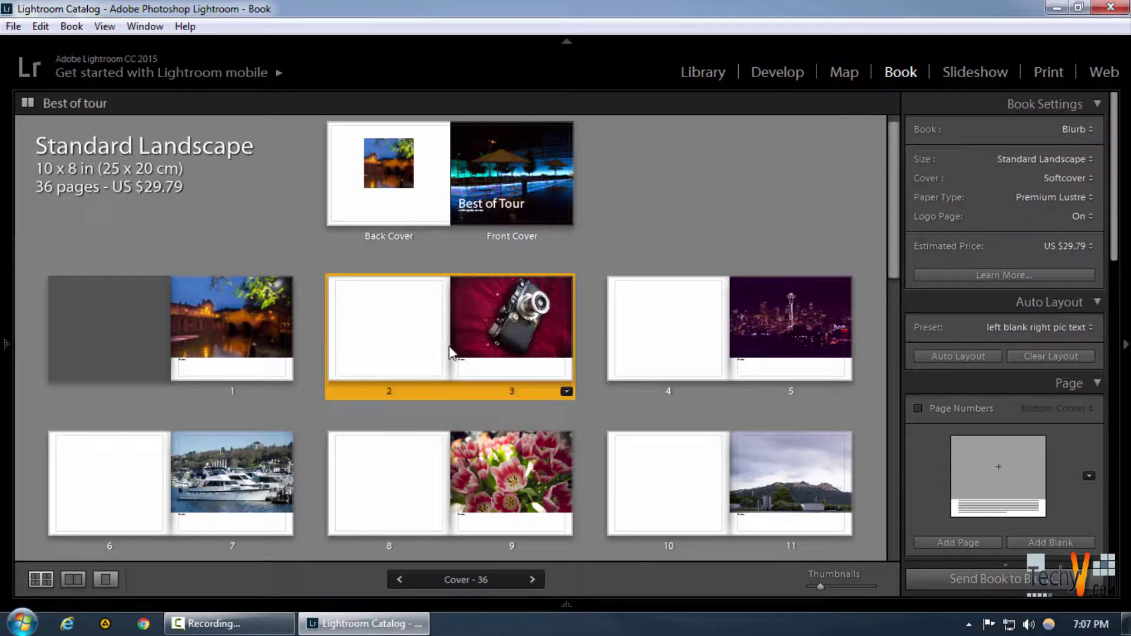
# Select page 3 and browse the Multiple Photos layout templates for it
pyautogui.click(641, 221)
pyautogui.scroll(1, 566, 365)
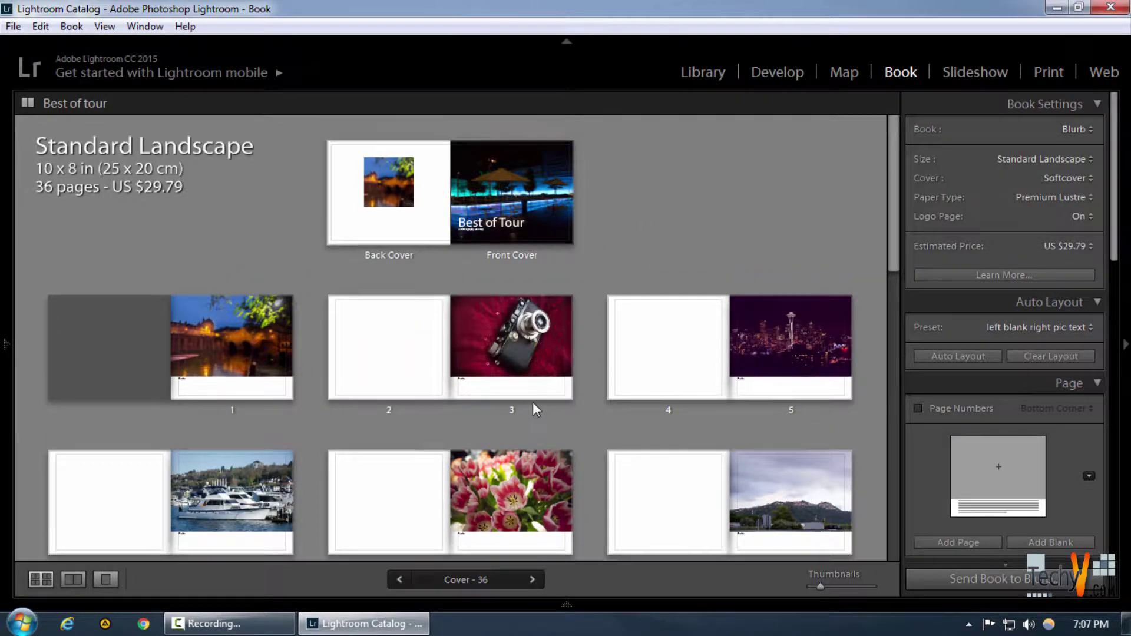
pyautogui.click(543, 335)
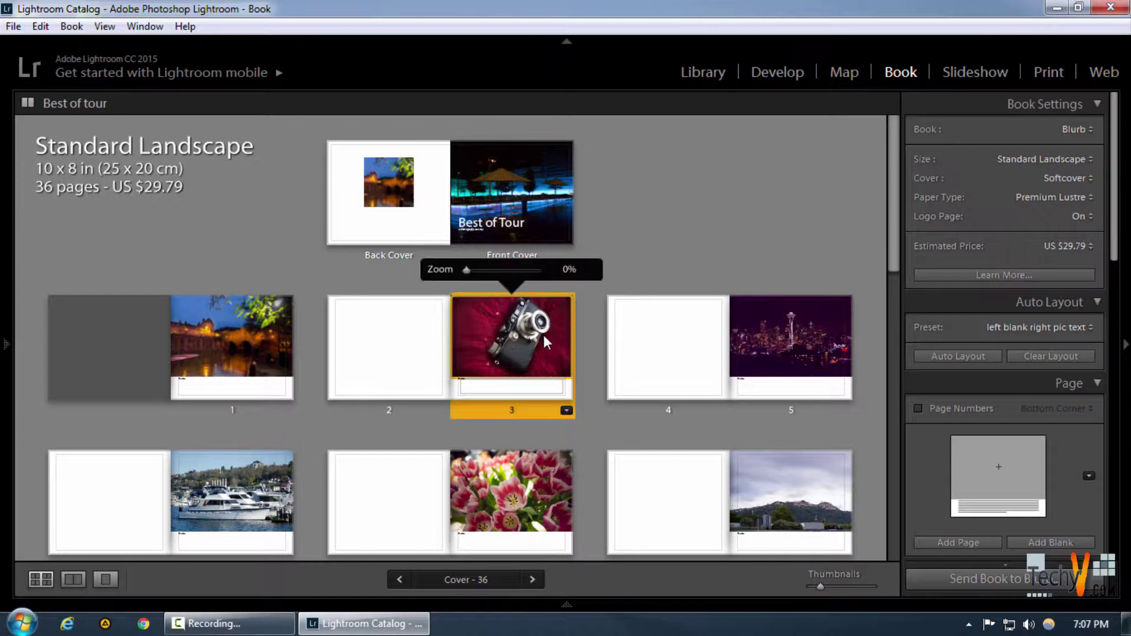
pyautogui.click(566, 412)
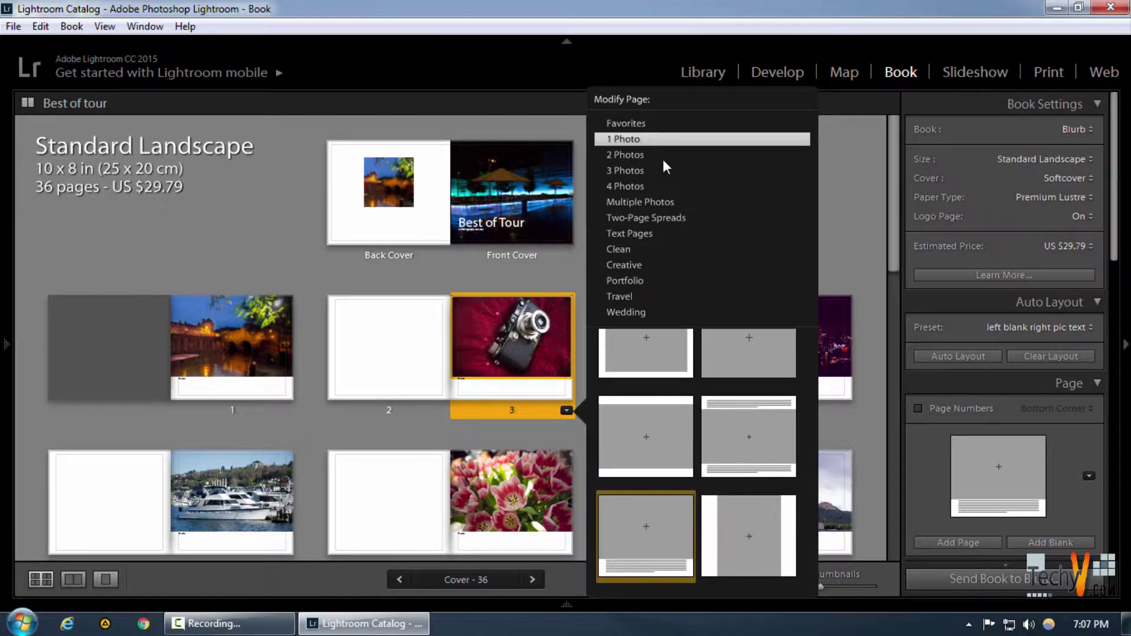
pyautogui.click(626, 201)
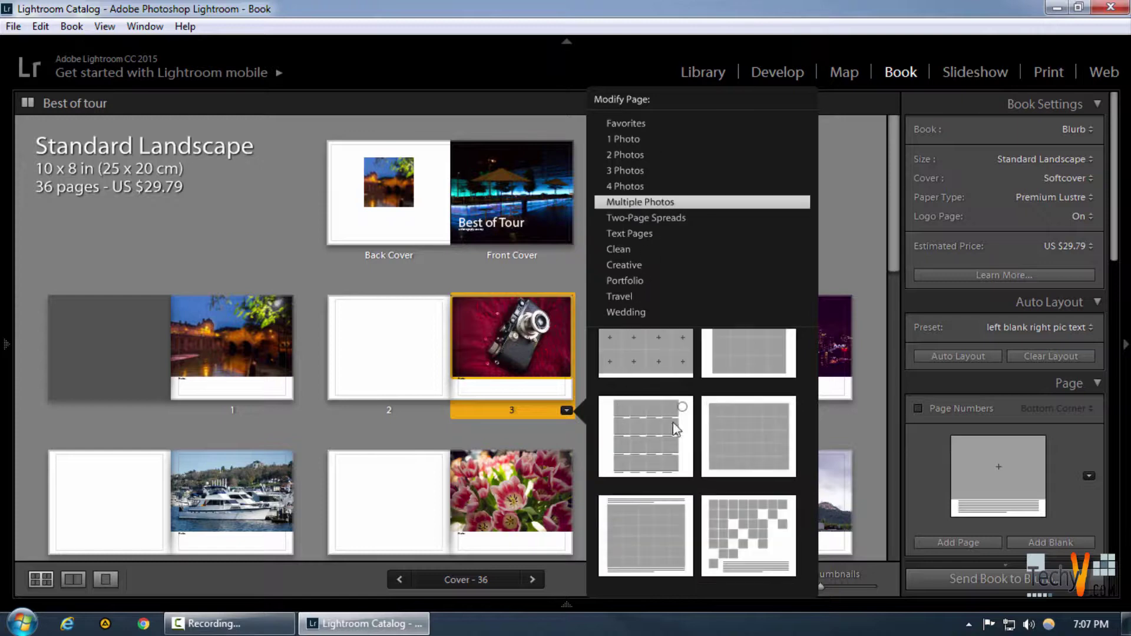
pyautogui.scroll(-1, 696, 415)
pyautogui.scroll(-2, 696, 412)
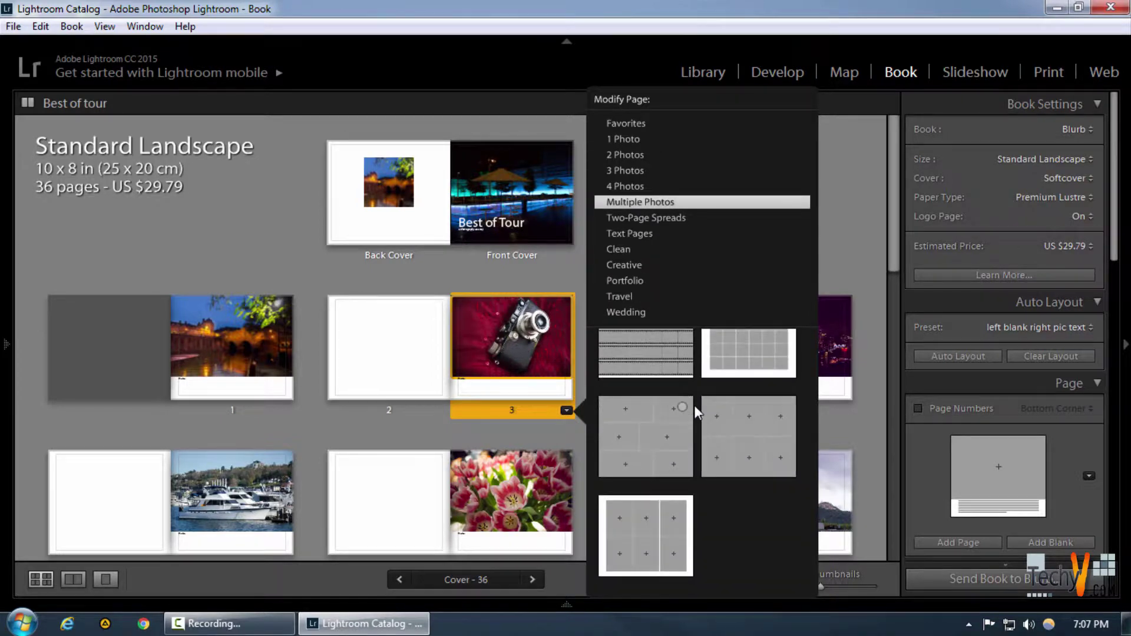
# Apply a grid layout to page 3 and move in the skyline, boats, tulips and mountain photos
pyautogui.click(635, 550)
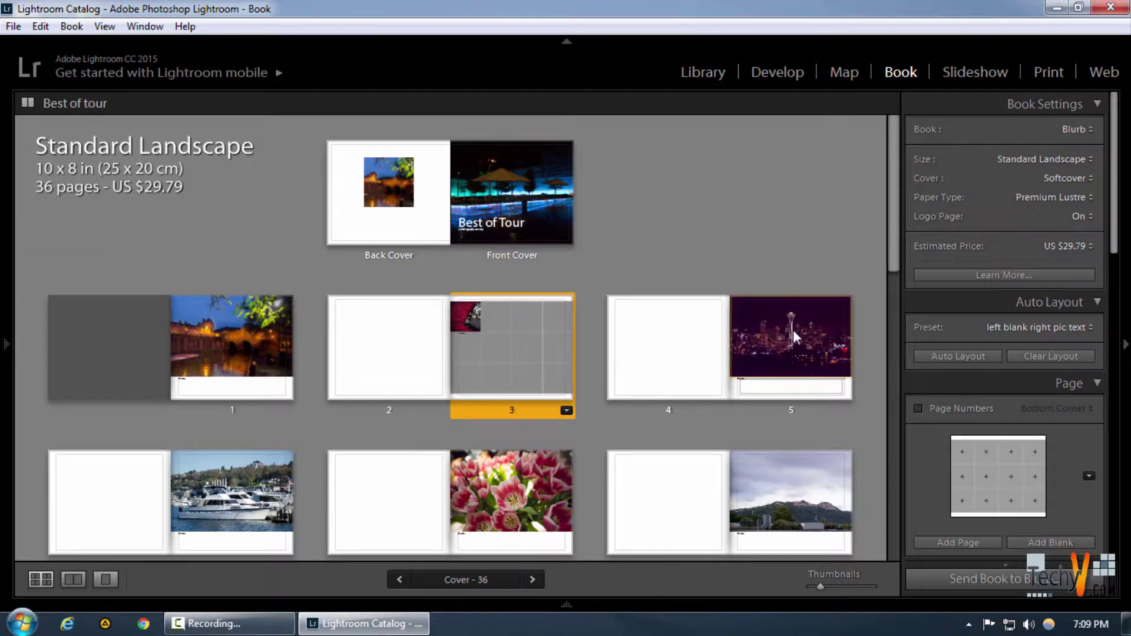
pyautogui.moveTo(793, 330); pyautogui.dragTo(522, 328)
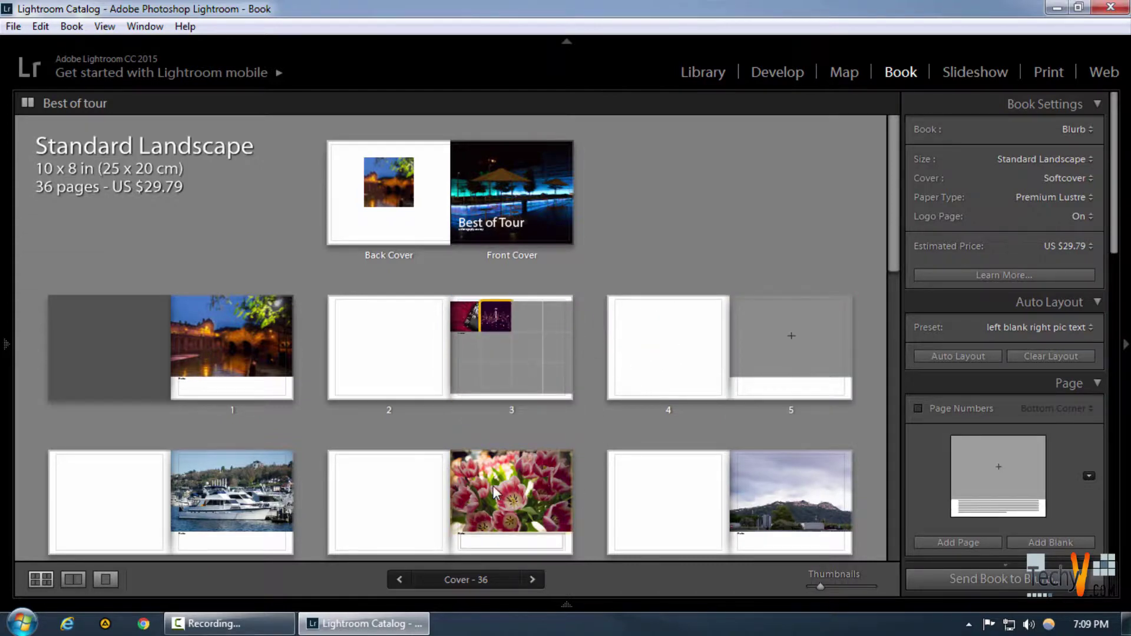
pyautogui.click(262, 471)
pyautogui.moveTo(262, 472); pyautogui.dragTo(522, 300)
pyautogui.click(511, 439)
pyautogui.moveTo(511, 439); pyautogui.dragTo(561, 316)
pyautogui.moveTo(743, 468); pyautogui.dragTo(467, 328)
pyautogui.scroll(-2, 579, 347)
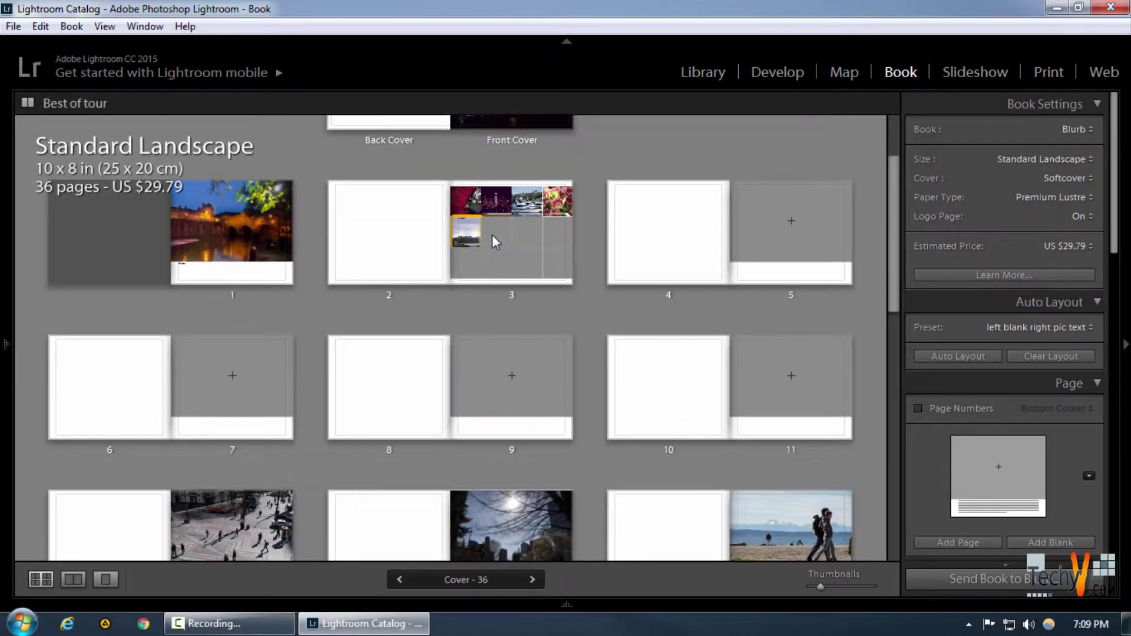
pyautogui.scroll(1, 493, 235)
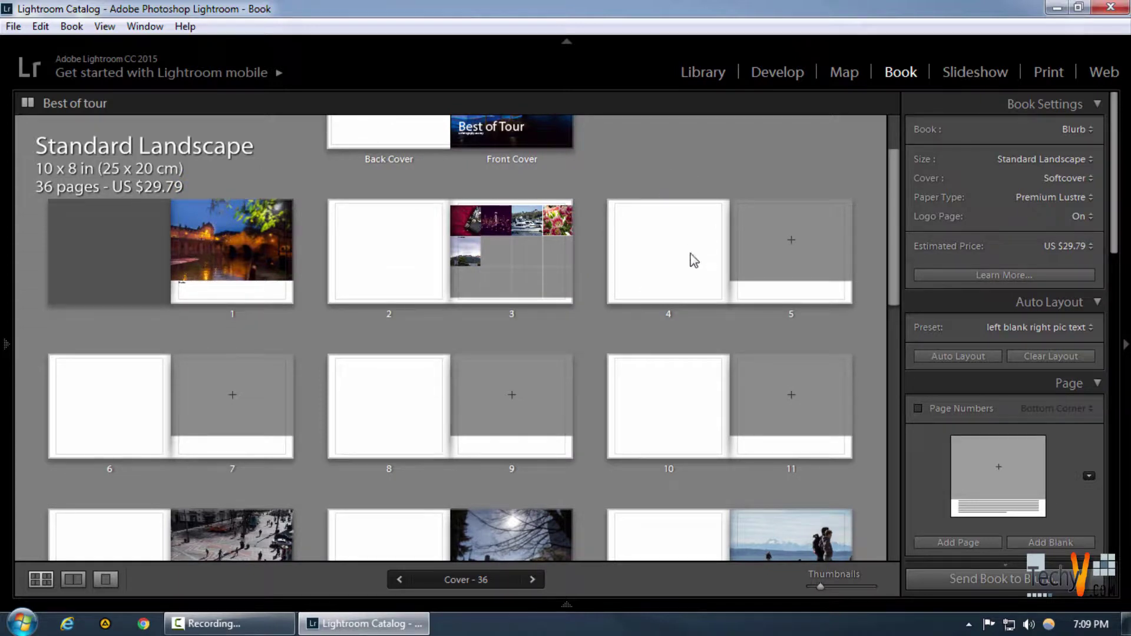
# Remove empty pages 4 and 11, bringing the book to 34 pages at US $29.19
pyautogui.click(657, 265)
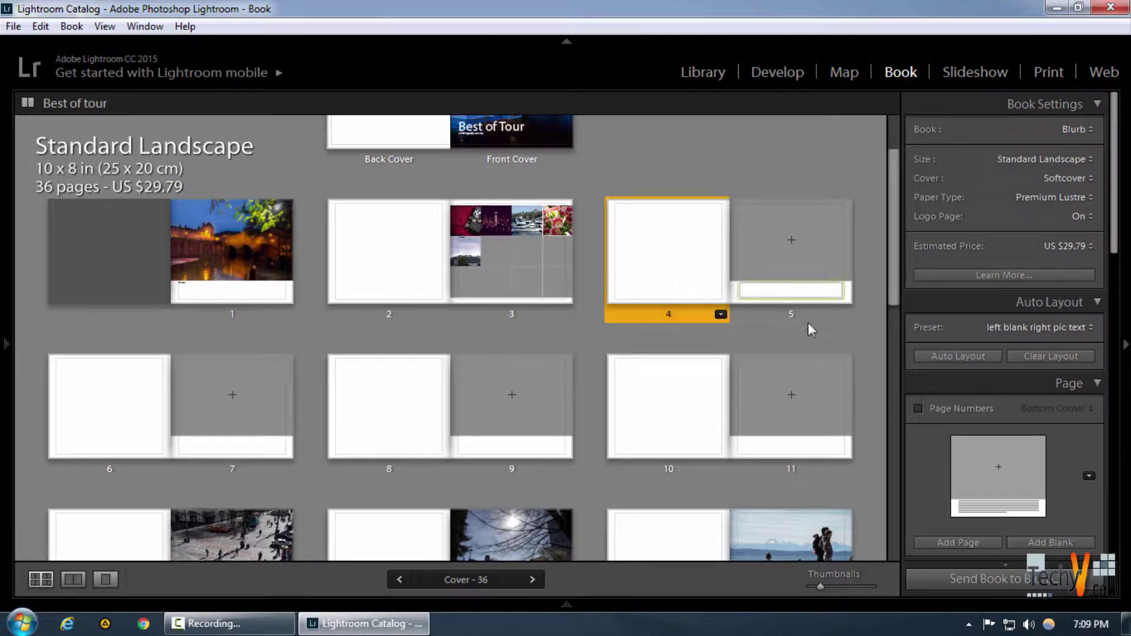
pyautogui.keyDown('ctrl'); pyautogui.click(812, 405); pyautogui.keyUp('ctrl')
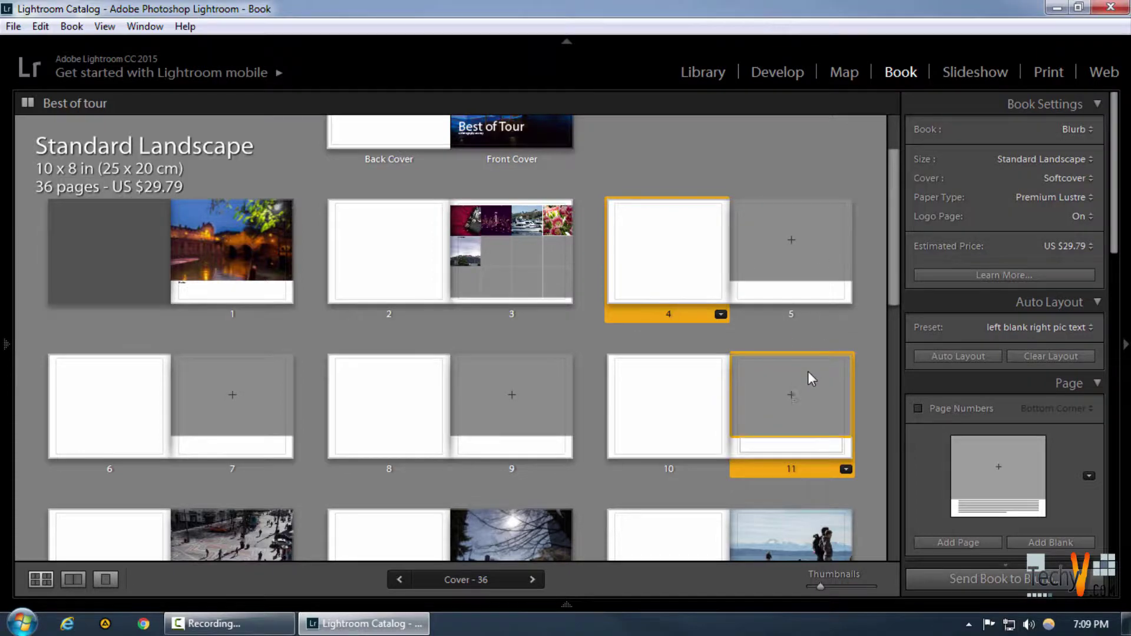
pyautogui.rightClick(809, 377)
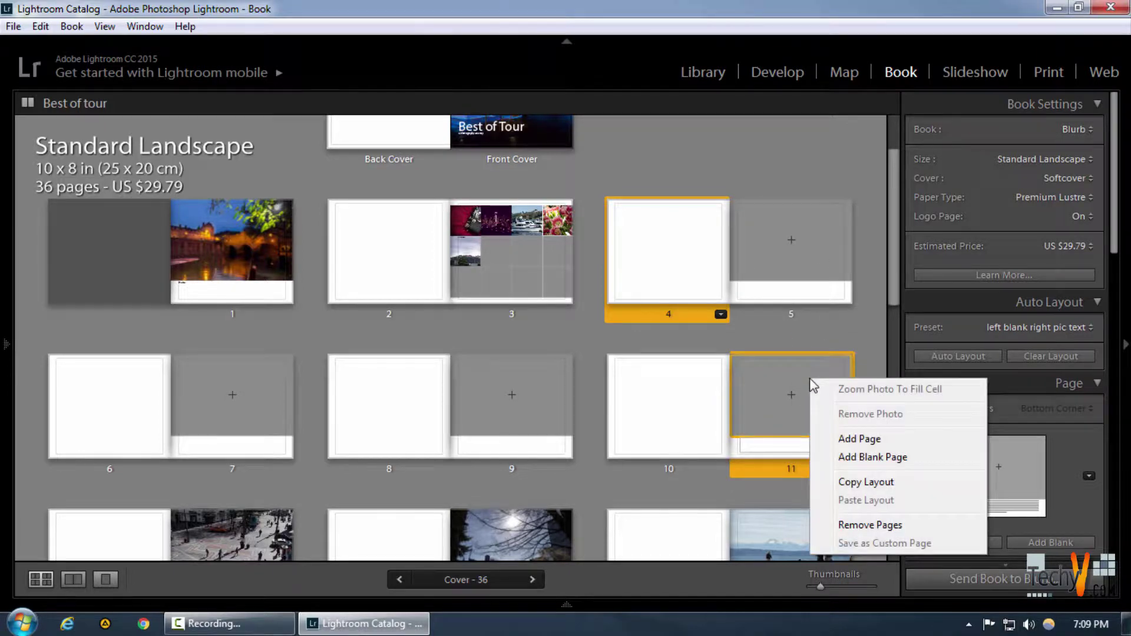
pyautogui.click(857, 525)
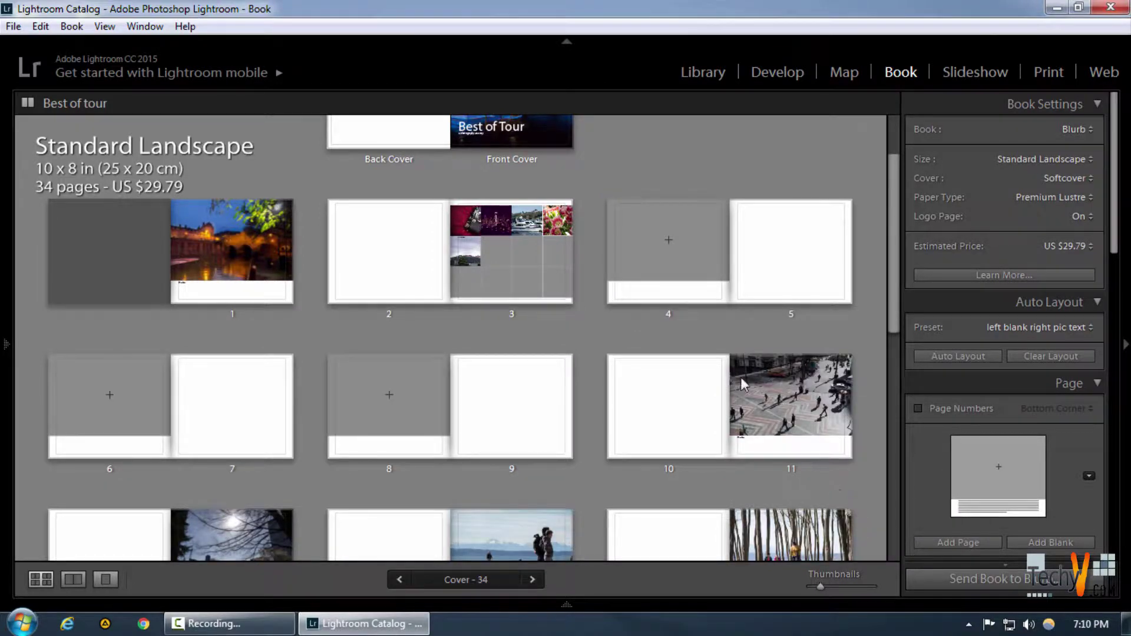
# Select the spreads from pages 4 through 9 for removal
pyautogui.click(652, 237)
pyautogui.keyDown('shift'); pyautogui.click(532, 401); pyautogui.keyUp('shift')
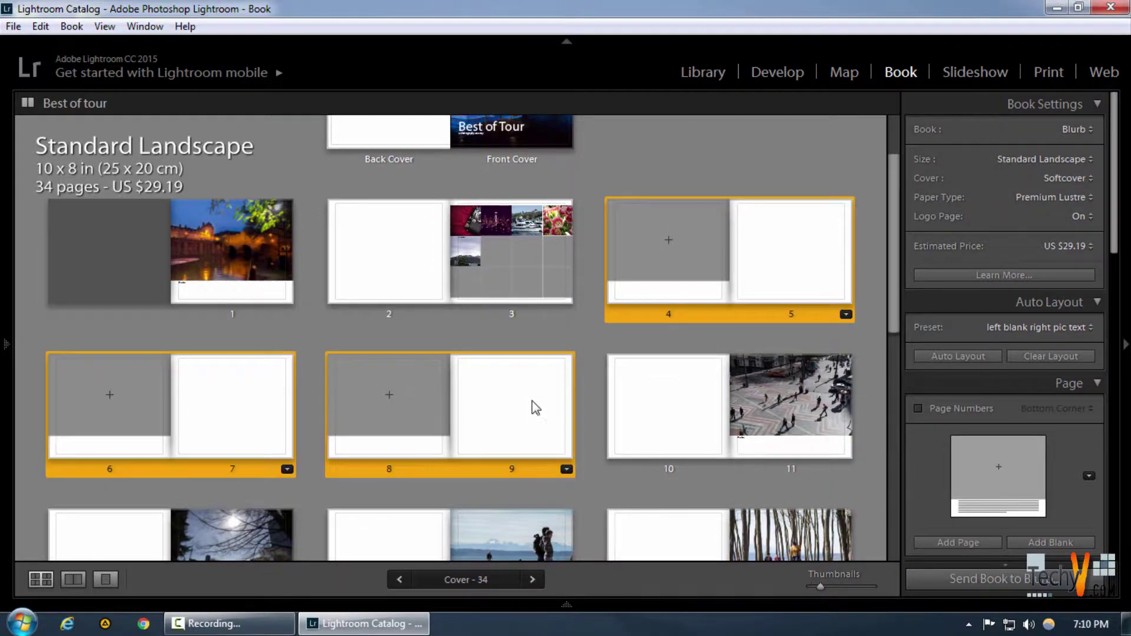
pyautogui.rightClick(532, 390)
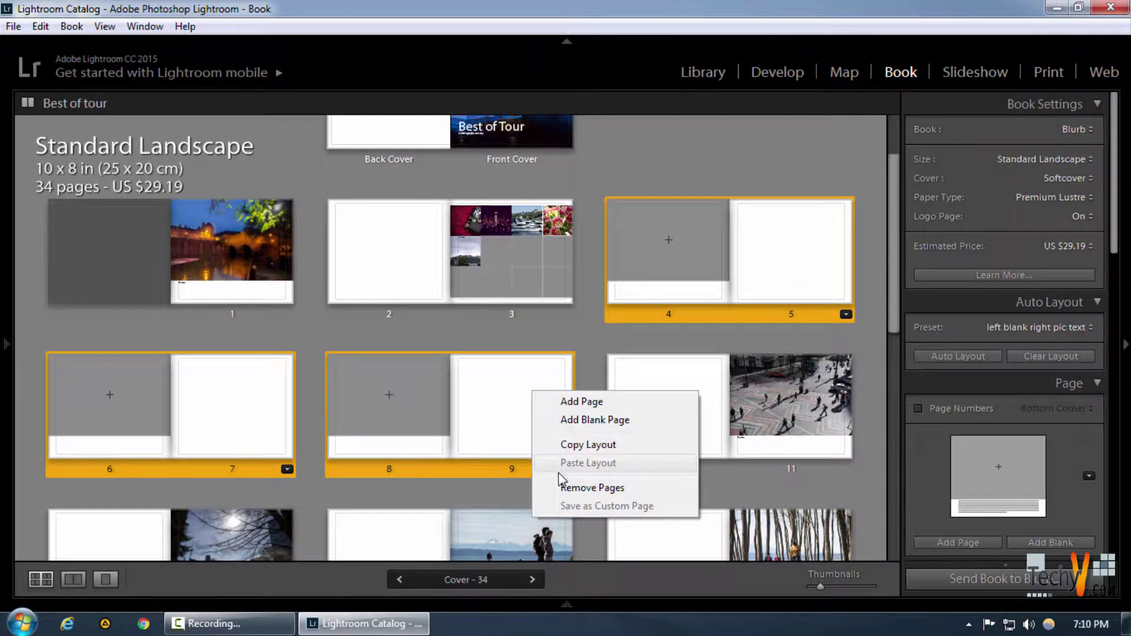
# Delete pages 4–9, then move the photos from pages 7, 9 and 11 into page 3's grid
pyautogui.click(592, 487)
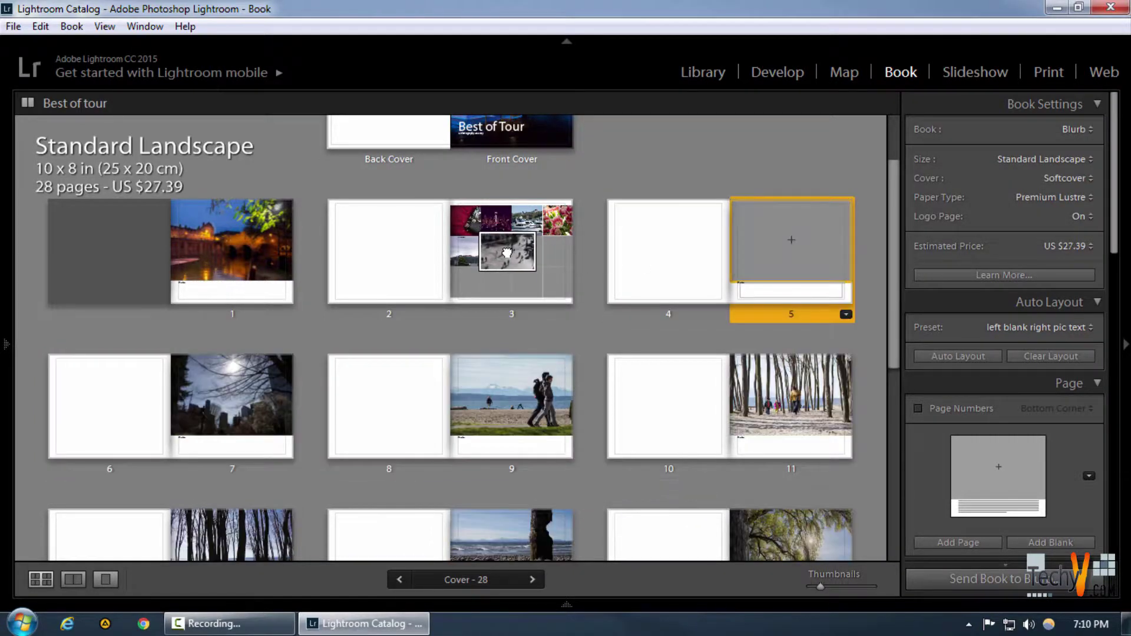
pyautogui.moveTo(263, 388); pyautogui.dragTo(526, 251)
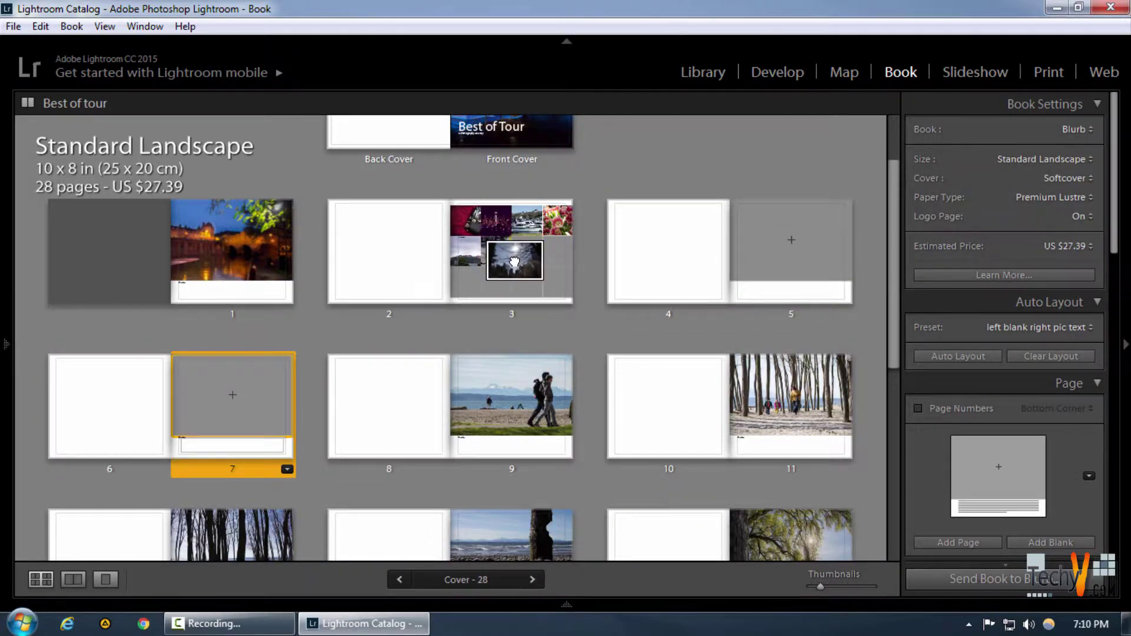
pyautogui.moveTo(511, 401); pyautogui.dragTo(561, 260)
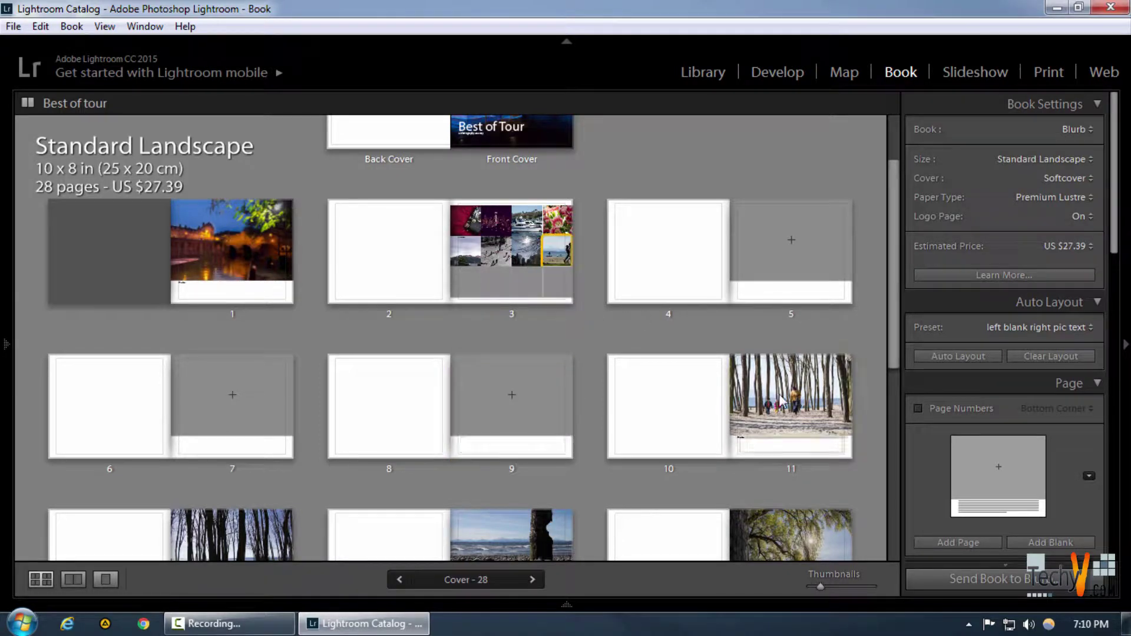
pyautogui.moveTo(790, 395); pyautogui.dragTo(478, 278)
# Move the photos from pages 13, 15 and 17 into page 3, then select pages 4–16
pyautogui.scroll(-1, 283, 465)
pyautogui.moveTo(283, 465); pyautogui.dragTo(493, 204)
pyautogui.moveTo(507, 440); pyautogui.dragTo(527, 204)
pyautogui.moveTo(802, 492); pyautogui.dragTo(556, 204)
pyautogui.click(674, 174)
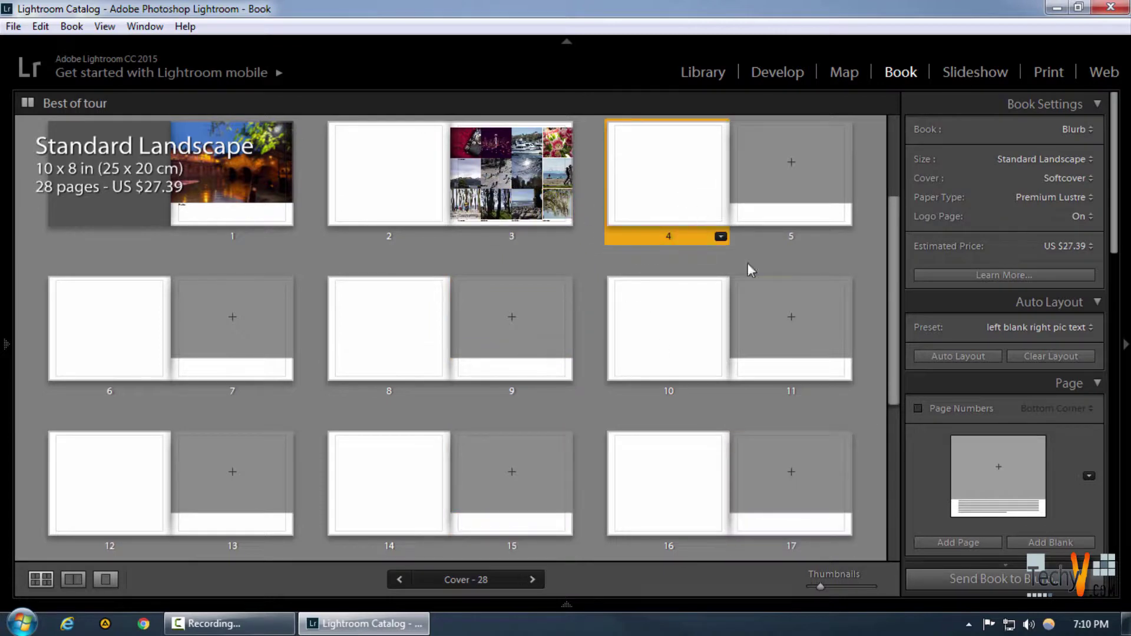
pyautogui.keyDown('shift'); pyautogui.click(676, 478); pyautogui.keyUp('shift')
# Remove the selected pages 4–16 and then page 5, leaving 14 pages at US $24.99
pyautogui.rightClick(662, 454)
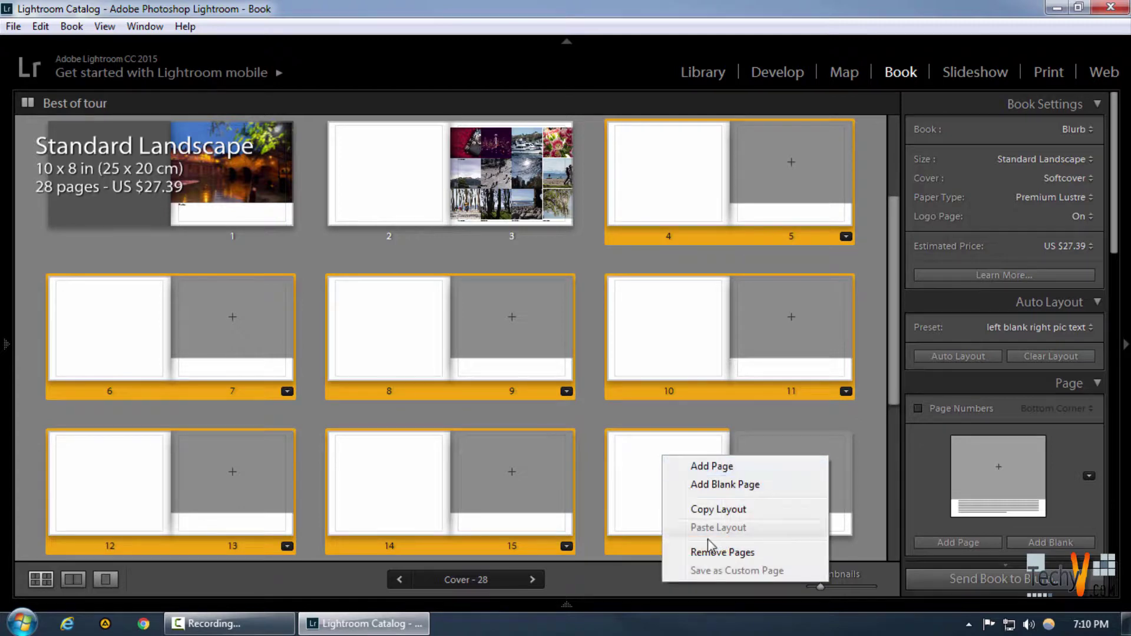
pyautogui.click(716, 549)
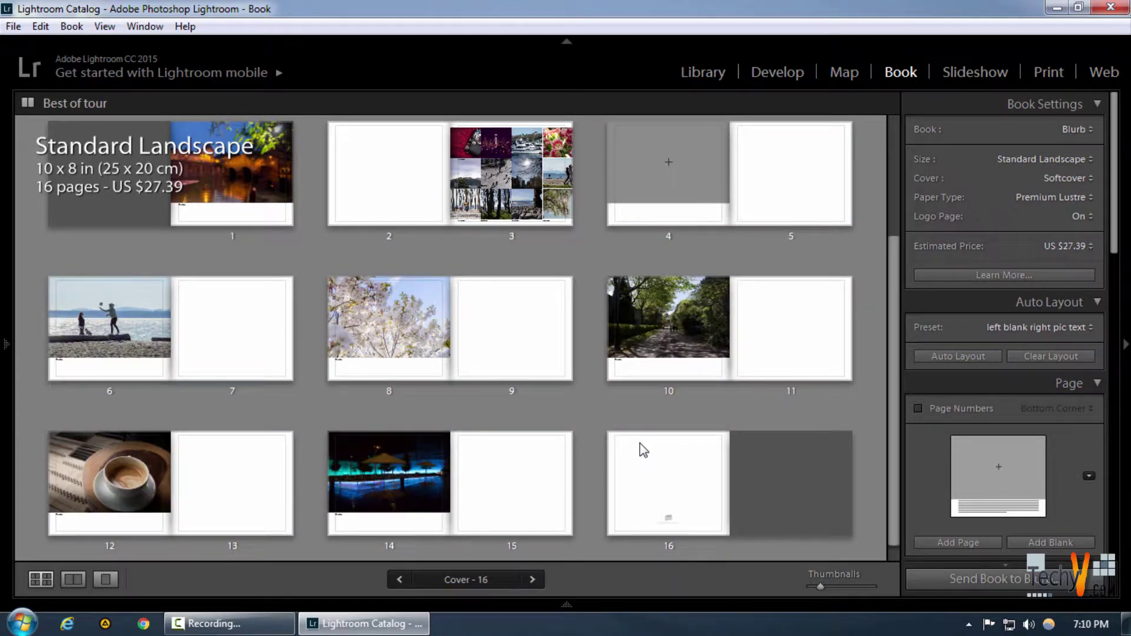
pyautogui.scroll(2, 790, 283)
pyautogui.scroll(-1, 798, 277)
pyautogui.click(691, 204)
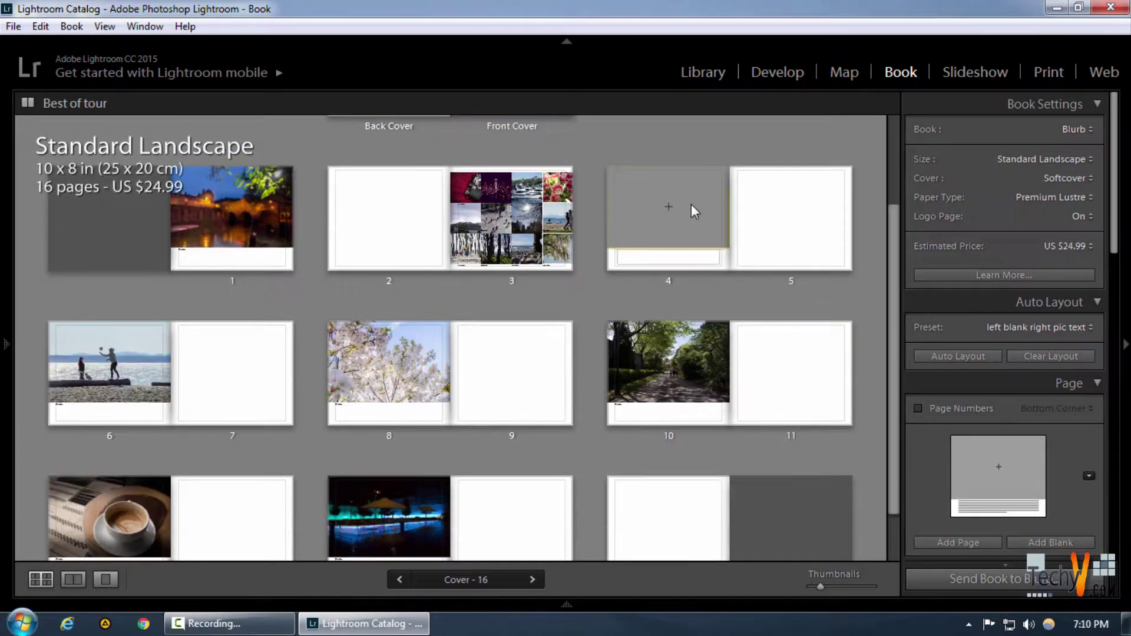
pyautogui.rightClick(752, 219)
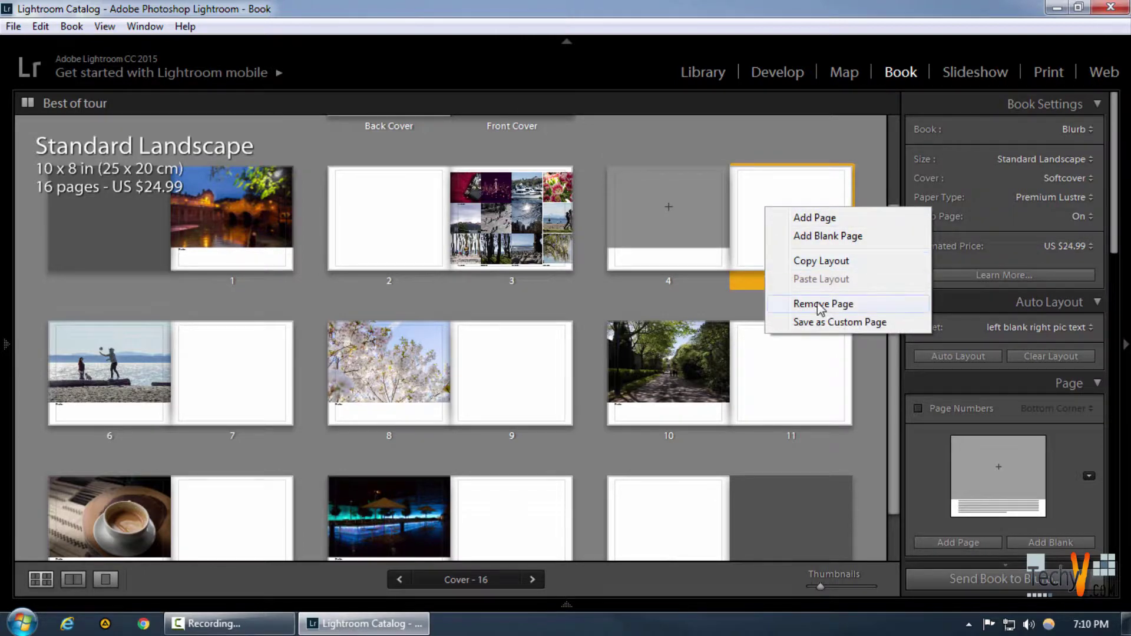
pyautogui.click(787, 302)
# Show the pages 2–3 spread on its own in Spread view
pyautogui.scroll(-1, 648, 436)
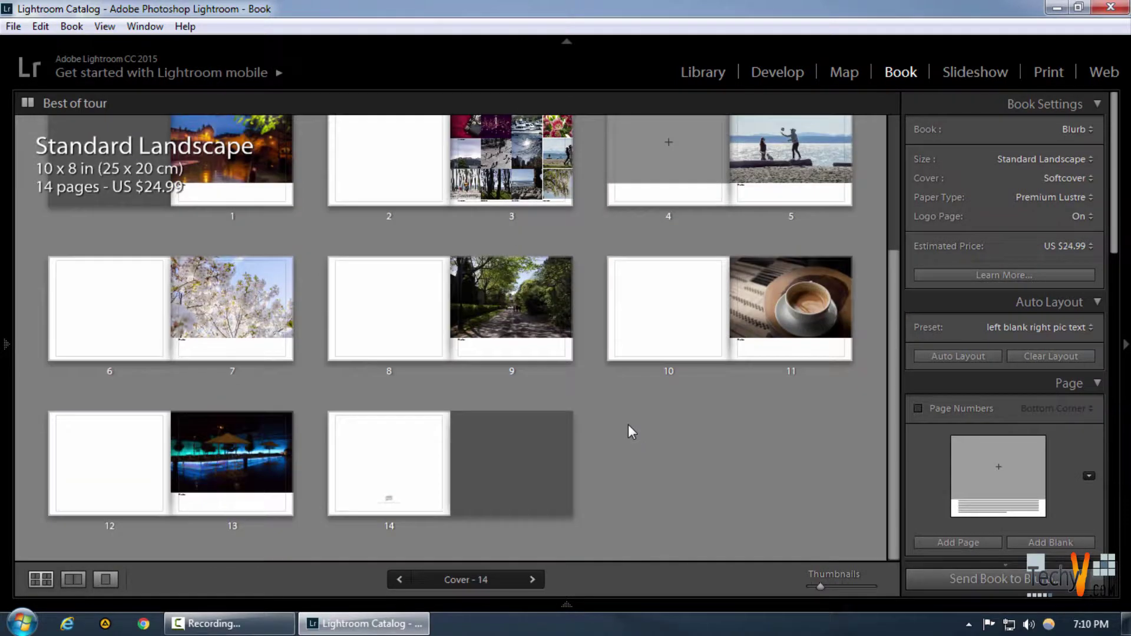
pyautogui.scroll(2, 628, 424)
pyautogui.scroll(1, 627, 416)
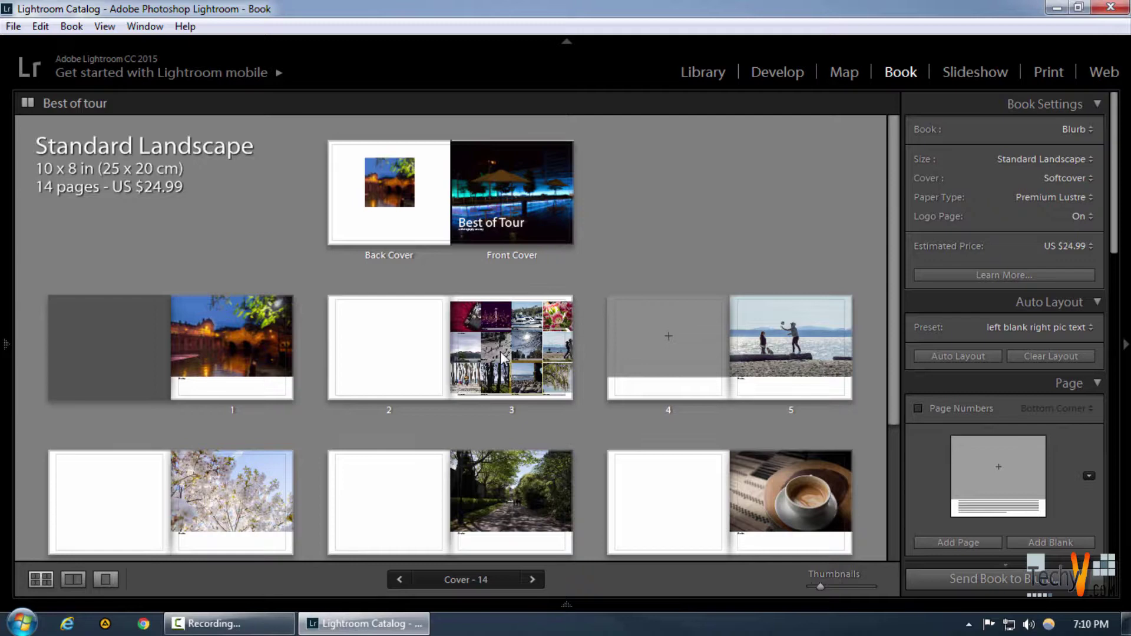
pyautogui.click(421, 346)
pyautogui.click(73, 579)
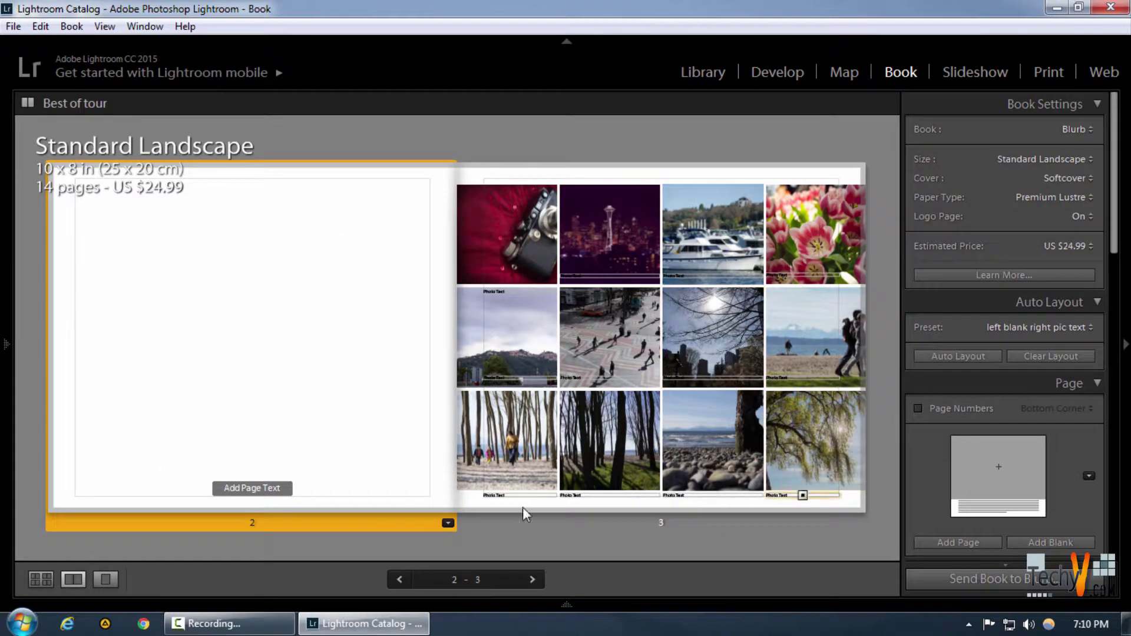
# Go back to the multi-page grid and open page 3 in spread view
pyautogui.click(41, 579)
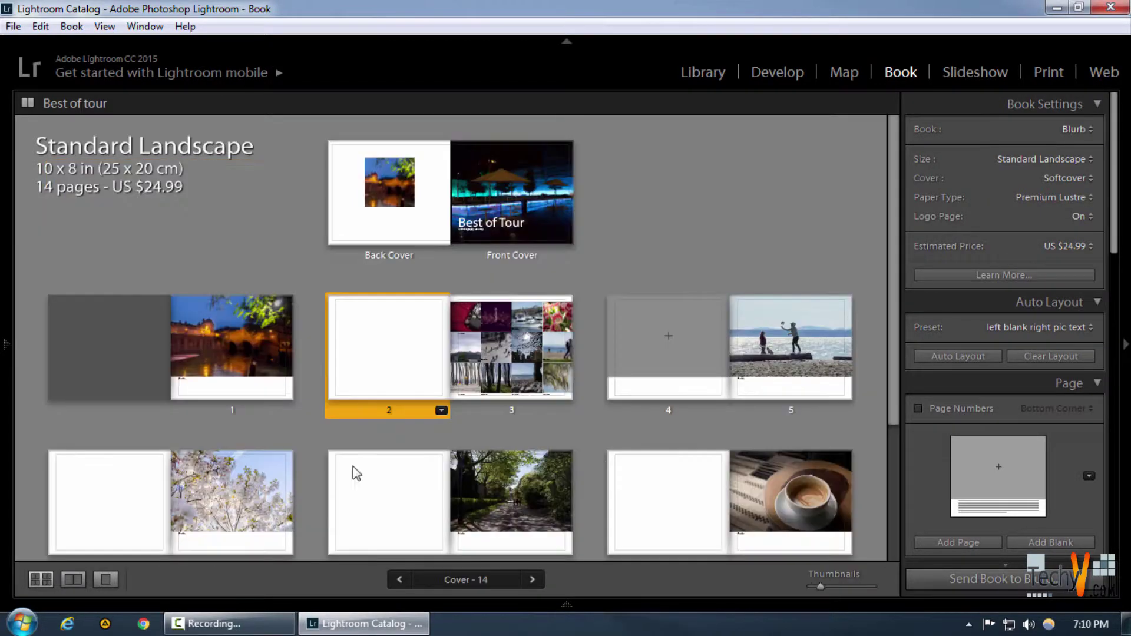
pyautogui.click(554, 411)
pyautogui.click(566, 412)
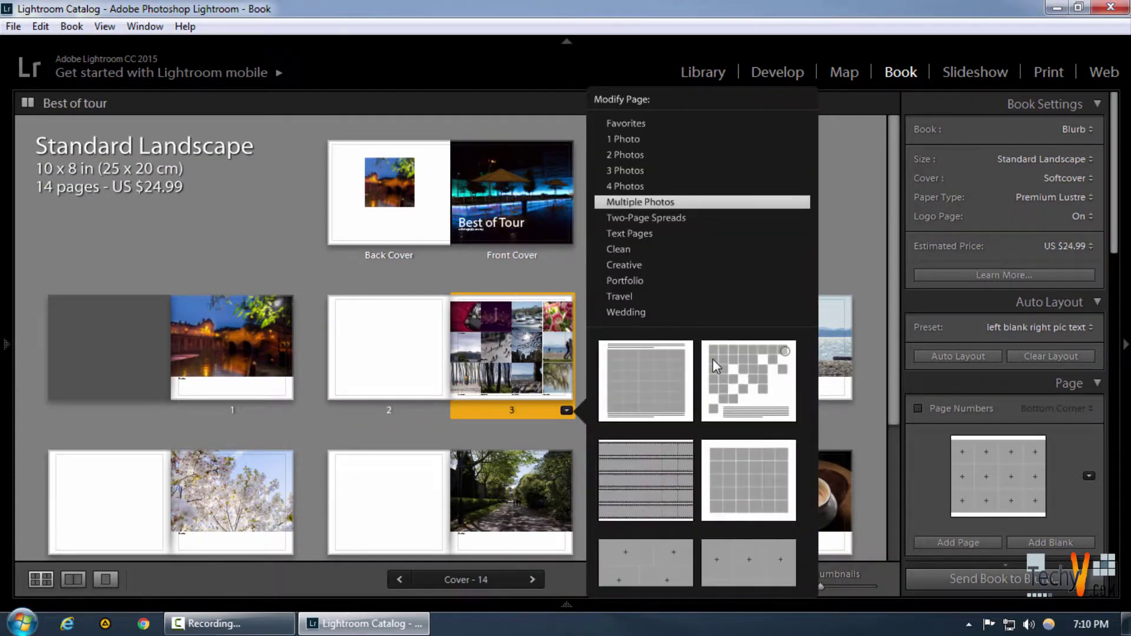
pyautogui.scroll(-2, 712, 359)
pyautogui.doubleClick(565, 318)
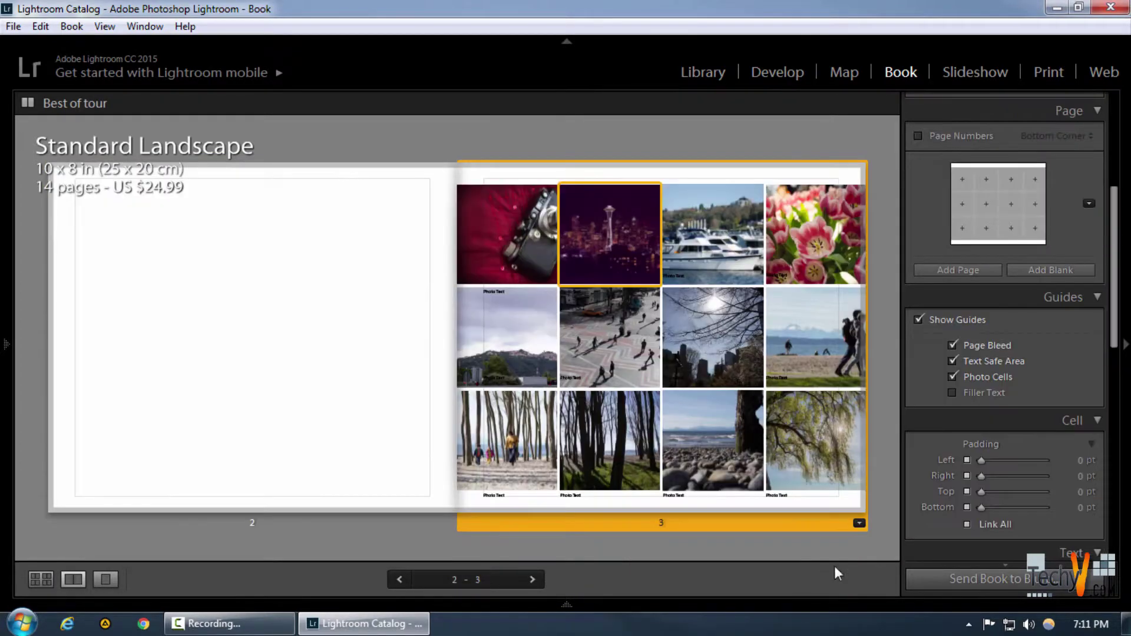
# Try fitting the camera photo to its cell, undo it, and nudge the photo within its frame
pyautogui.rightClick(507, 240)
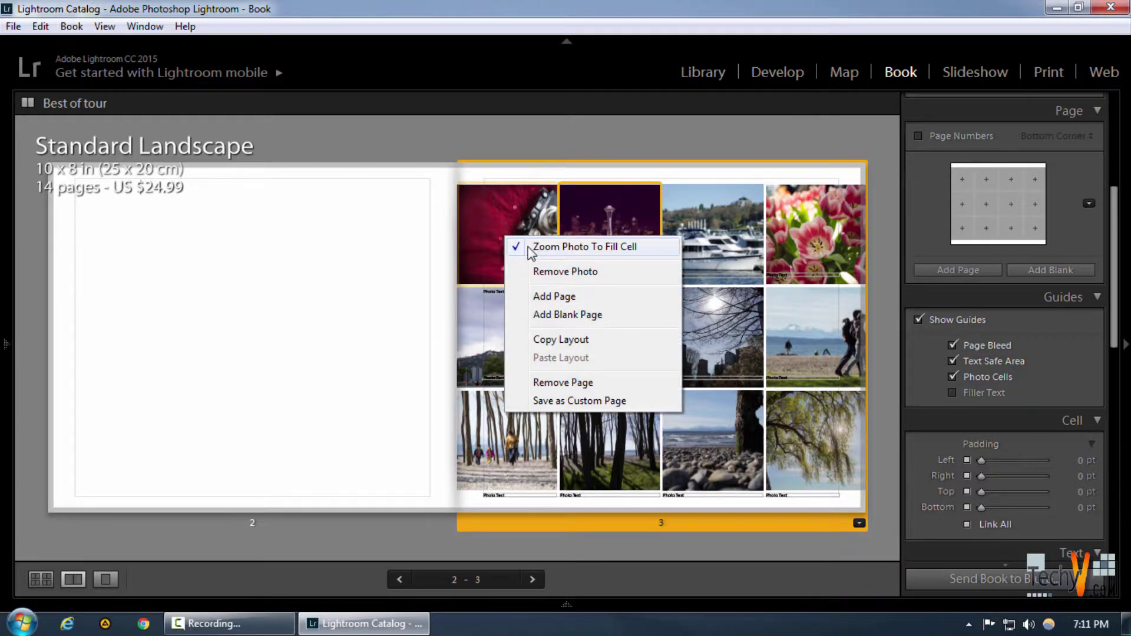
pyautogui.click(533, 247)
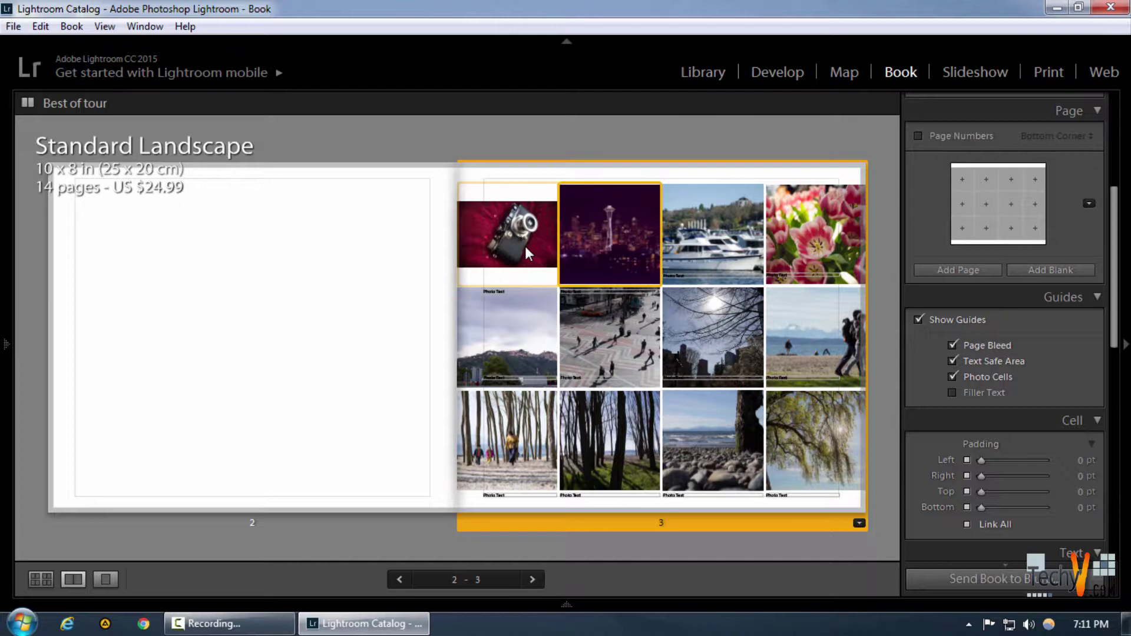
pyautogui.hotkey('ctrl', 'z')
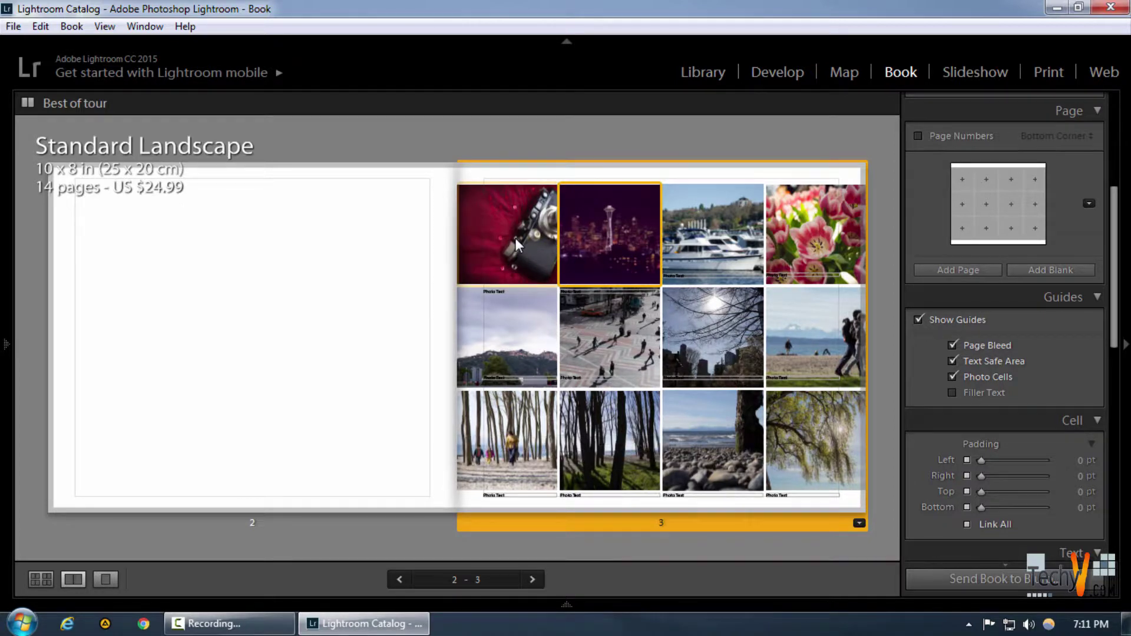
pyautogui.click(471, 252)
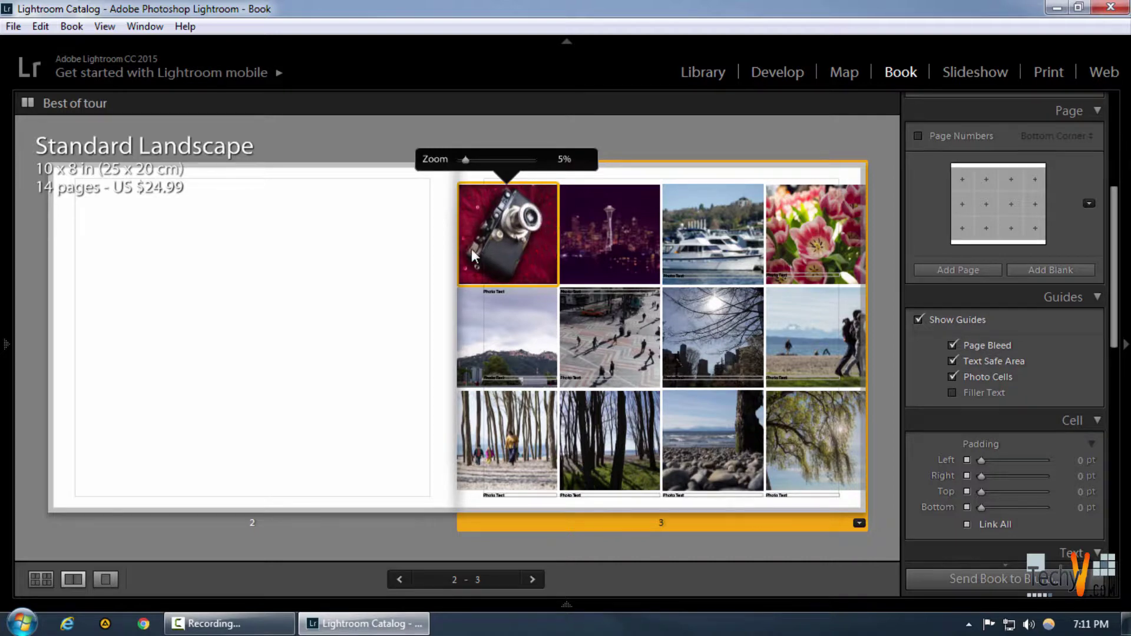
pyautogui.moveTo(471, 249); pyautogui.dragTo(472, 248)
# Select the tulip, boat and mountain photo cells and their caption fields on page 3
pyautogui.click(802, 241)
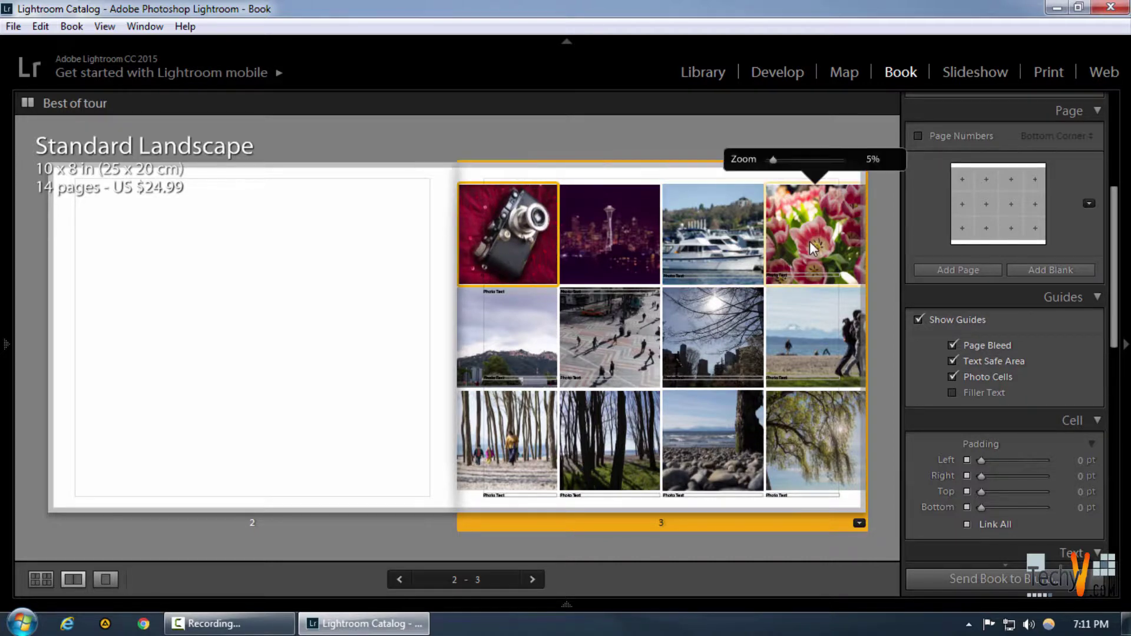
pyautogui.click(723, 242)
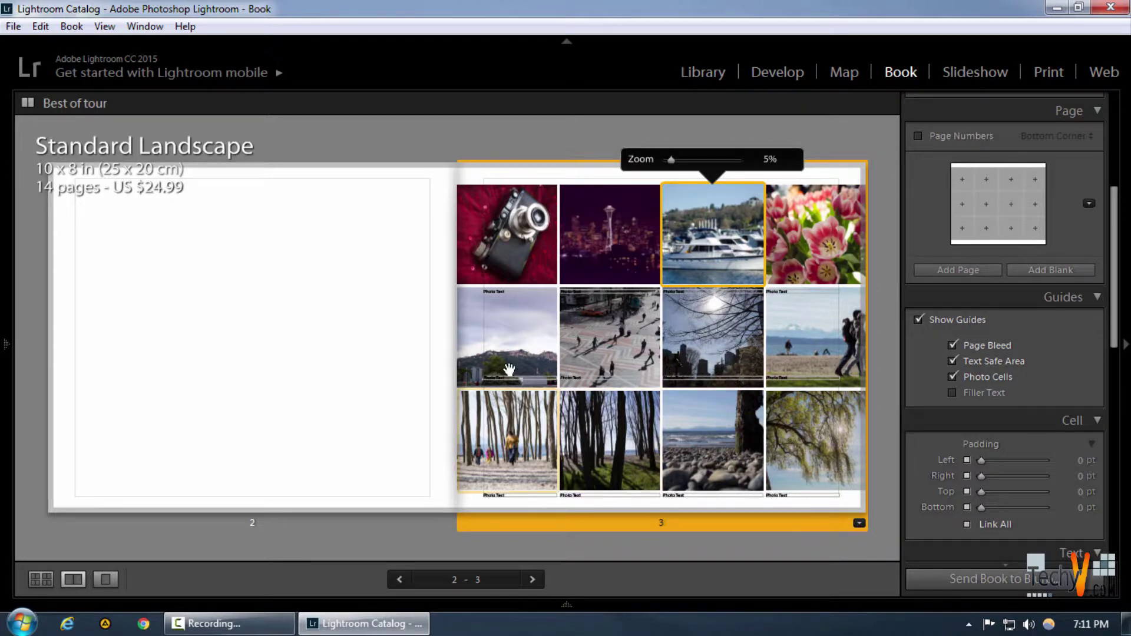
pyautogui.click(522, 352)
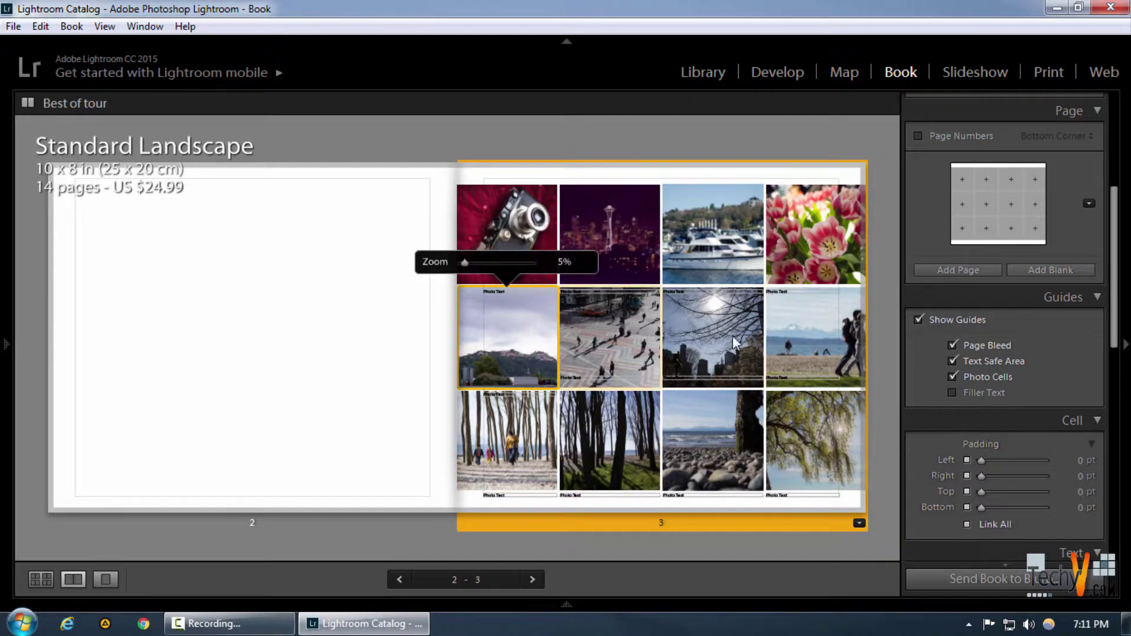
pyautogui.click(767, 149)
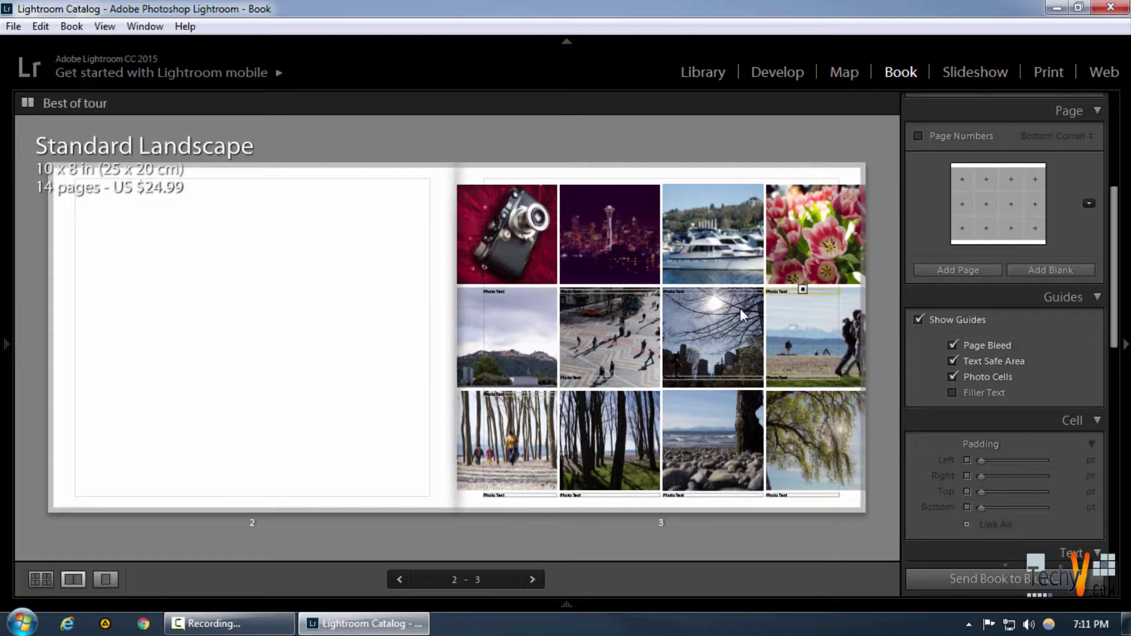
pyautogui.click(773, 293)
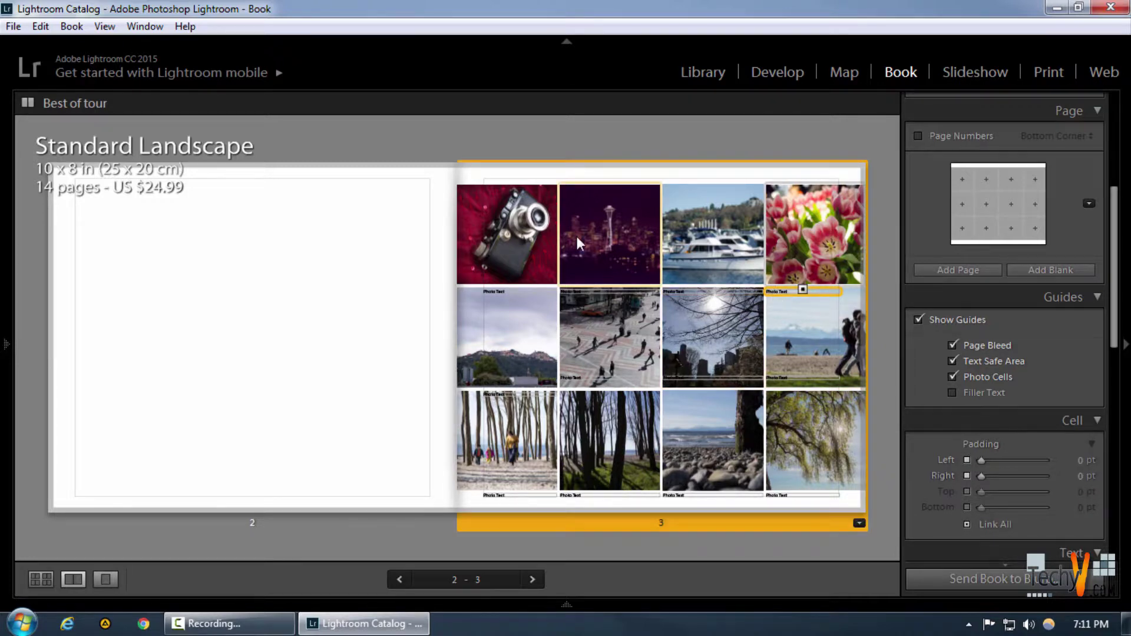
pyautogui.click(485, 292)
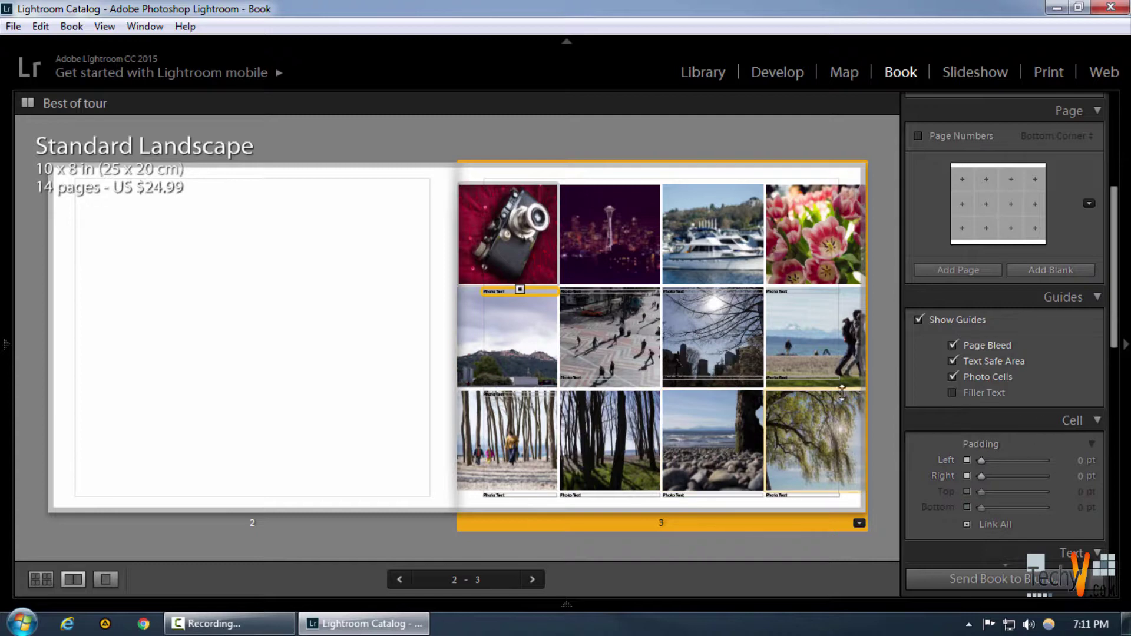
# Select all text cells on page 3 and turn off Photo Text for its twelve photos
pyautogui.scroll(-5, 979, 386)
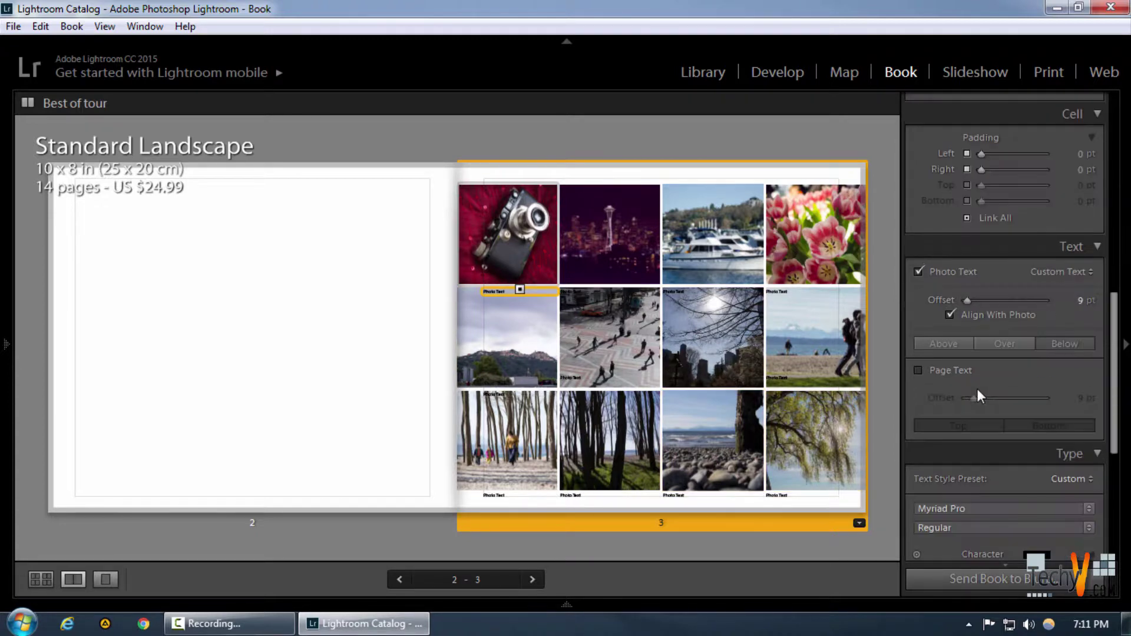
pyautogui.click(567, 139)
pyautogui.click(544, 172)
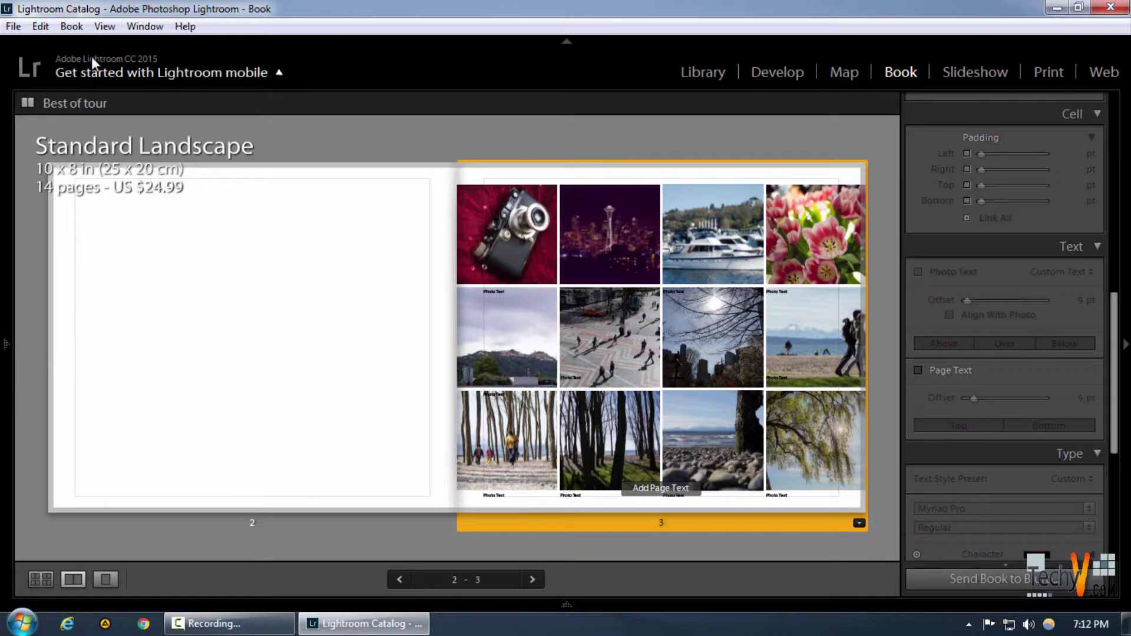
pyautogui.click(40, 26)
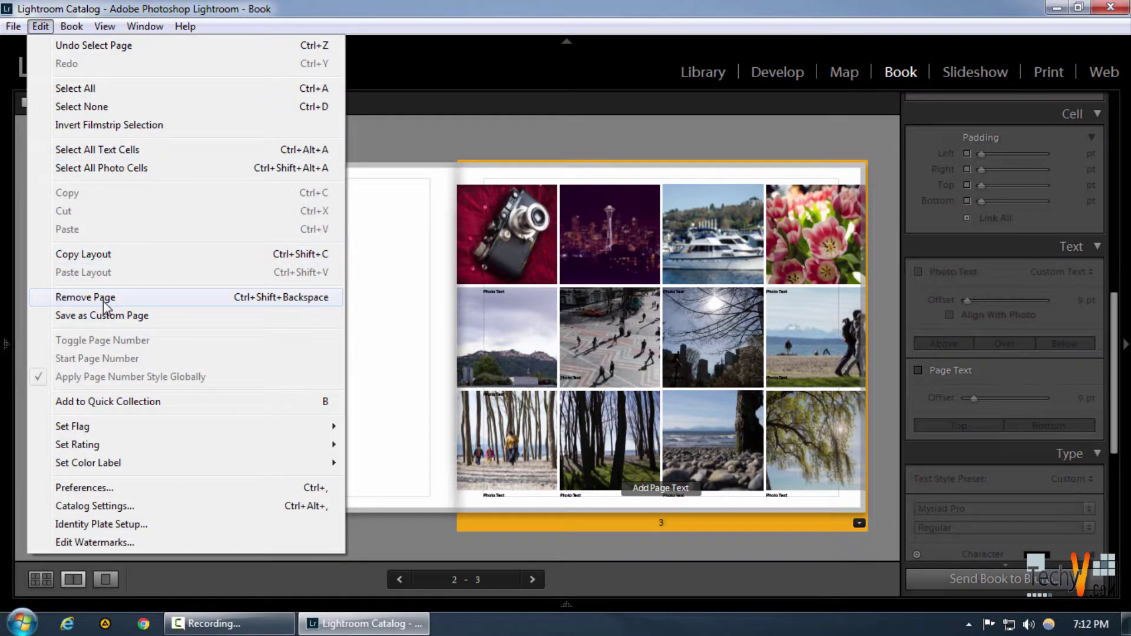
pyautogui.click(74, 150)
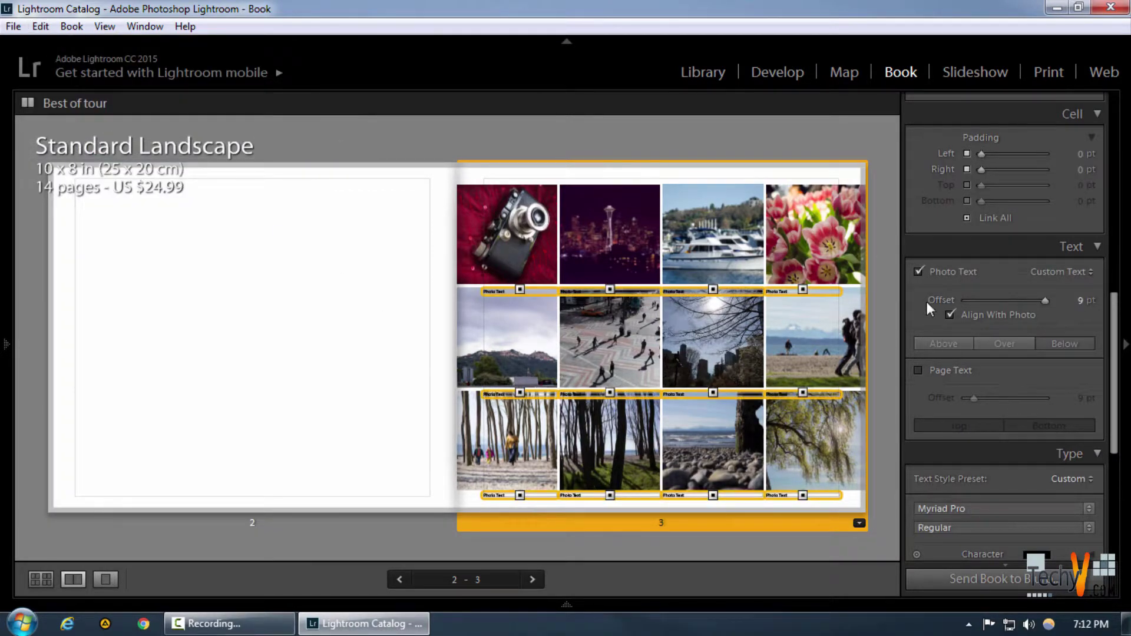
pyautogui.click(919, 271)
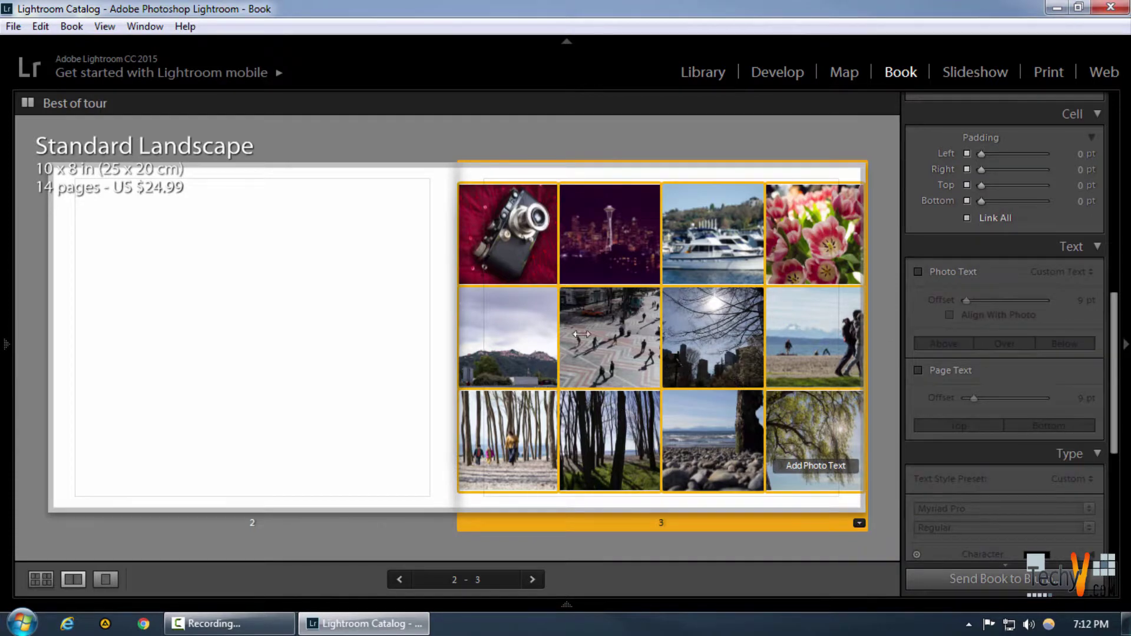
pyautogui.click(594, 148)
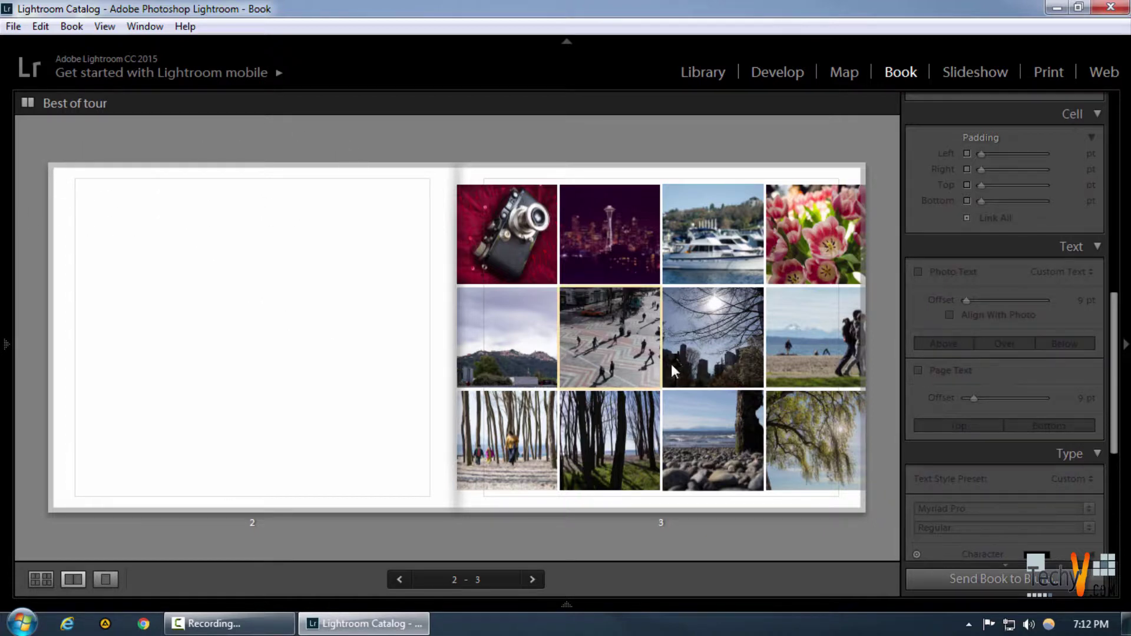
# Switch to Multi-Page View to see all of the book's spreads
pyautogui.click(39, 579)
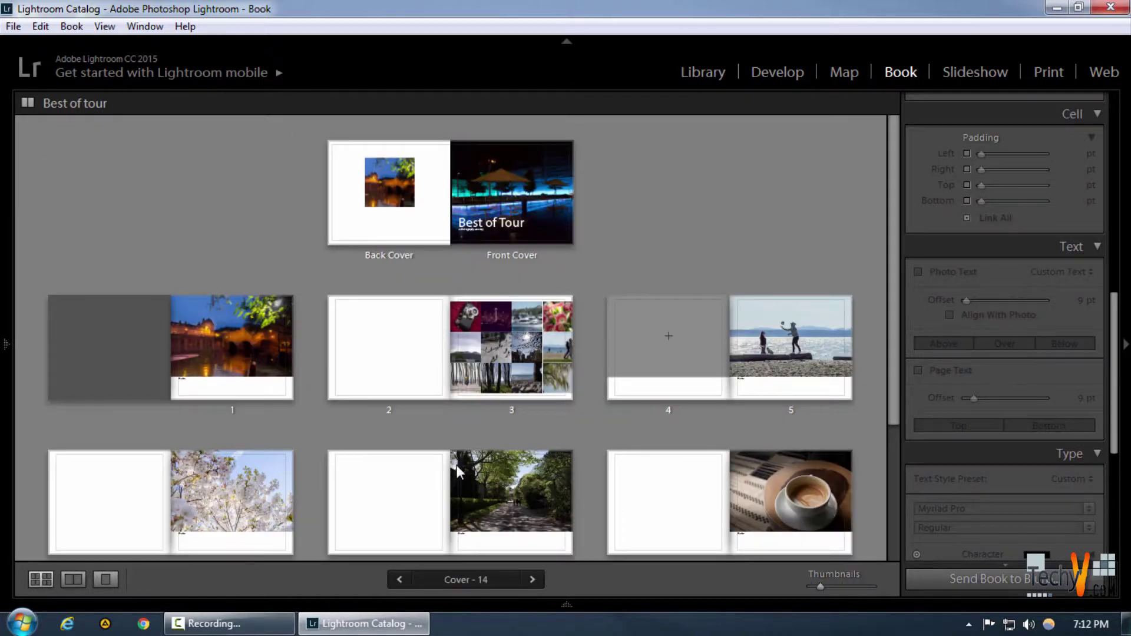
pyautogui.scroll(-1, 661, 256)
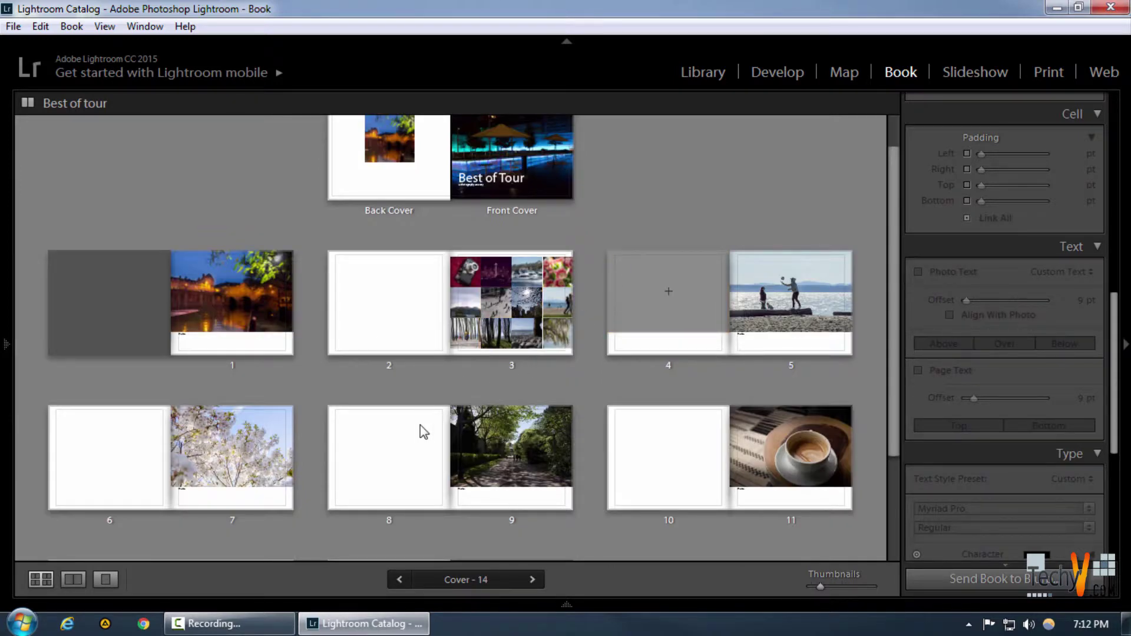
pyautogui.scroll(-1, 233, 488)
# Give cherry blossom page 7 the Two-Page Spreads layout with a small corner cell
pyautogui.click(273, 480)
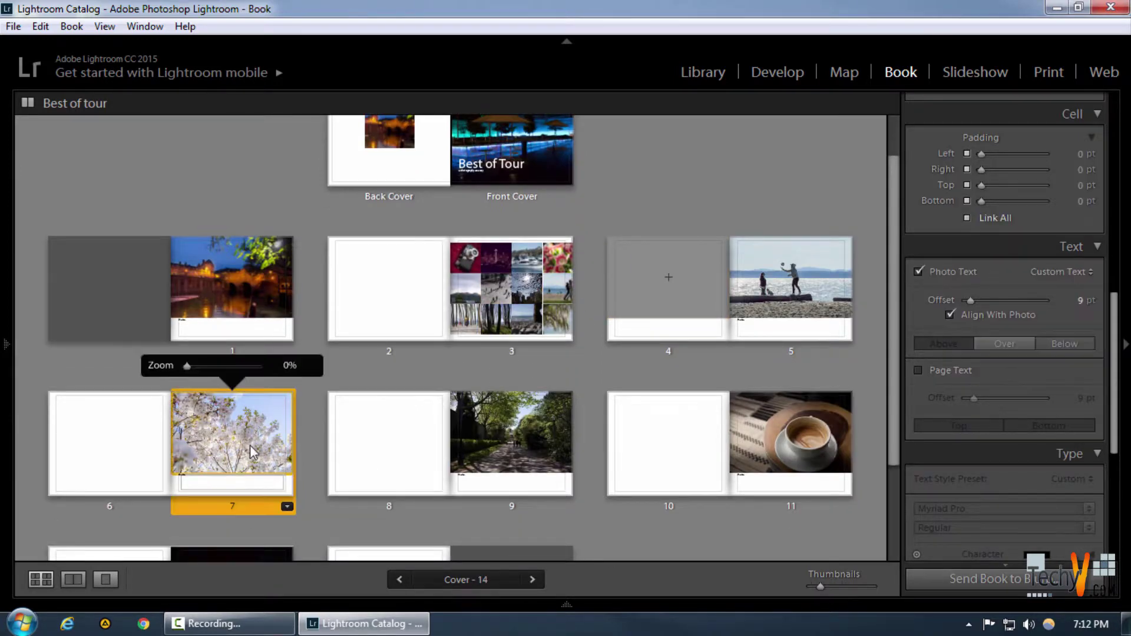
pyautogui.click(286, 507)
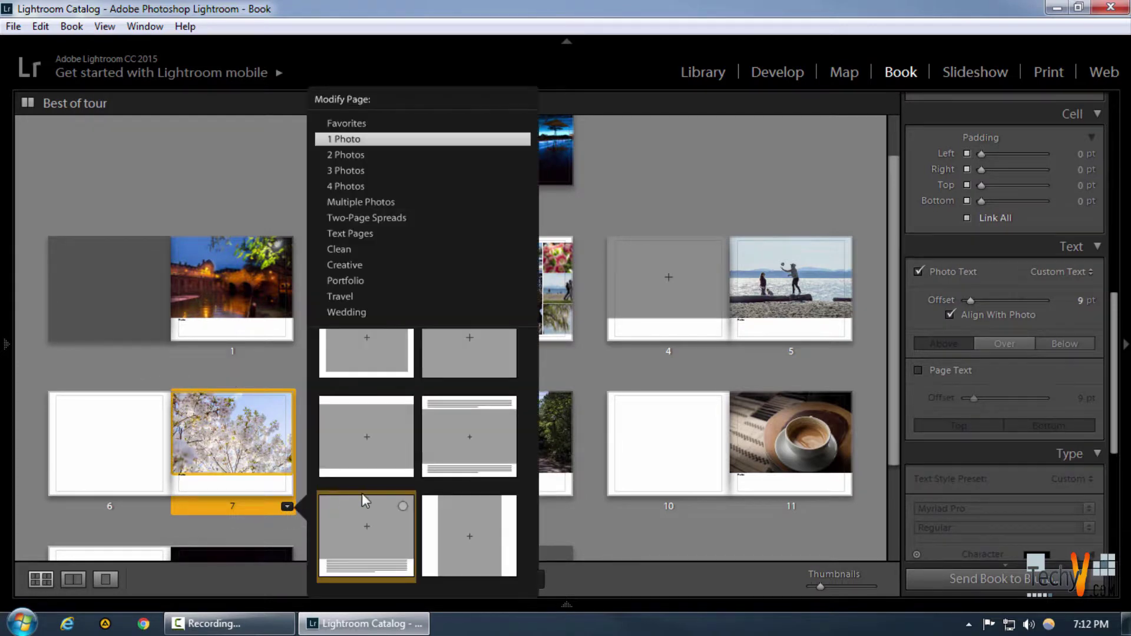
pyautogui.click(372, 218)
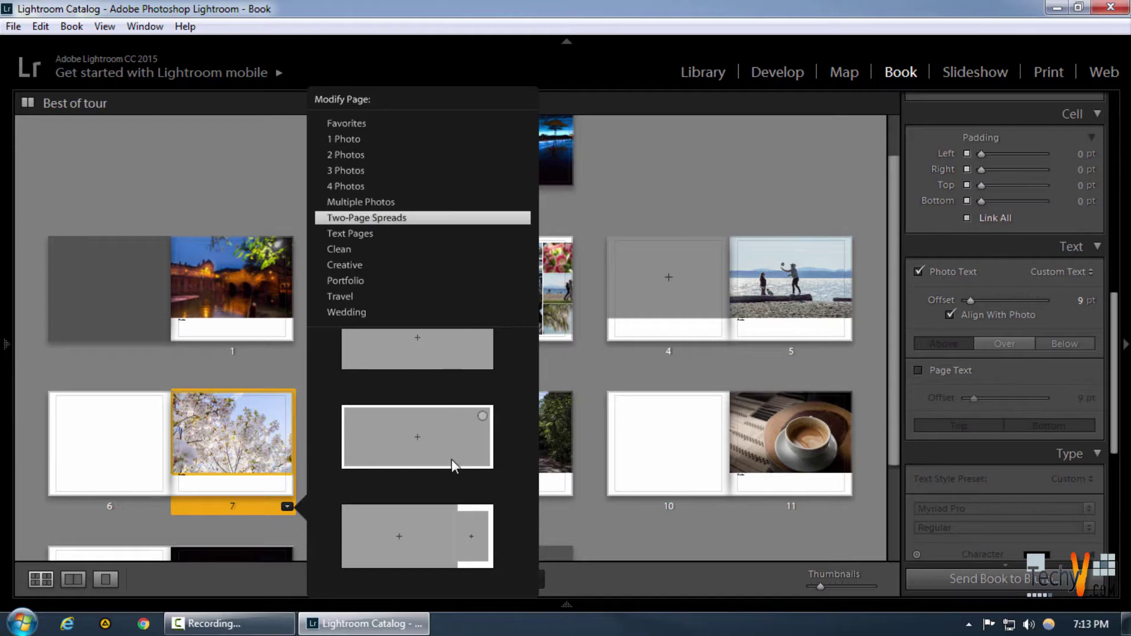
pyautogui.scroll(-3, 451, 458)
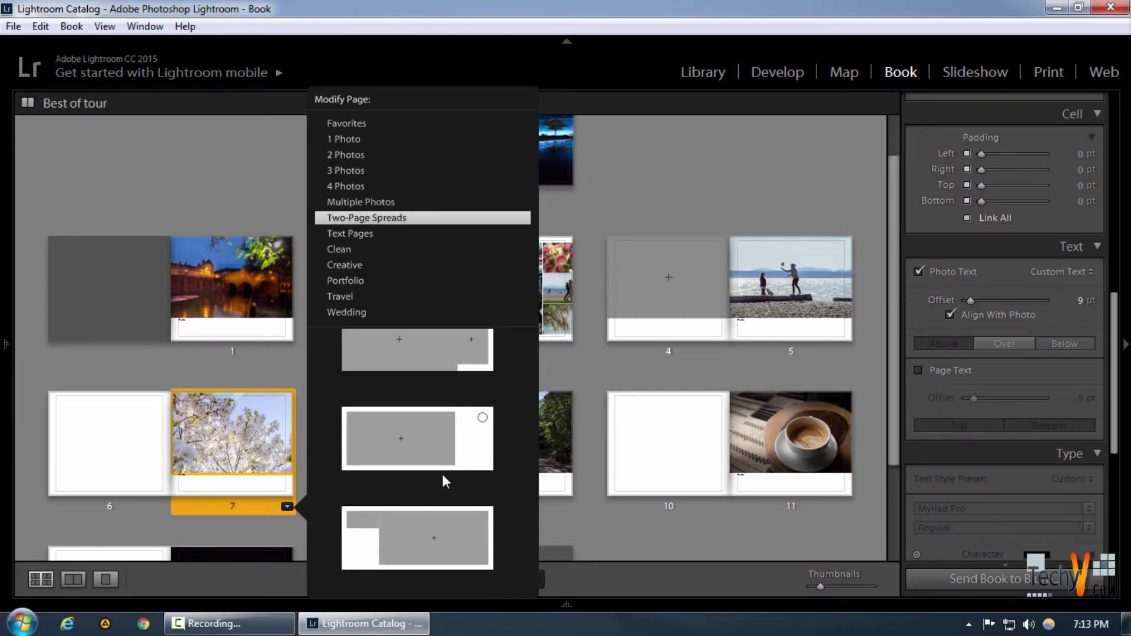
pyautogui.scroll(1, 430, 512)
pyautogui.click(426, 557)
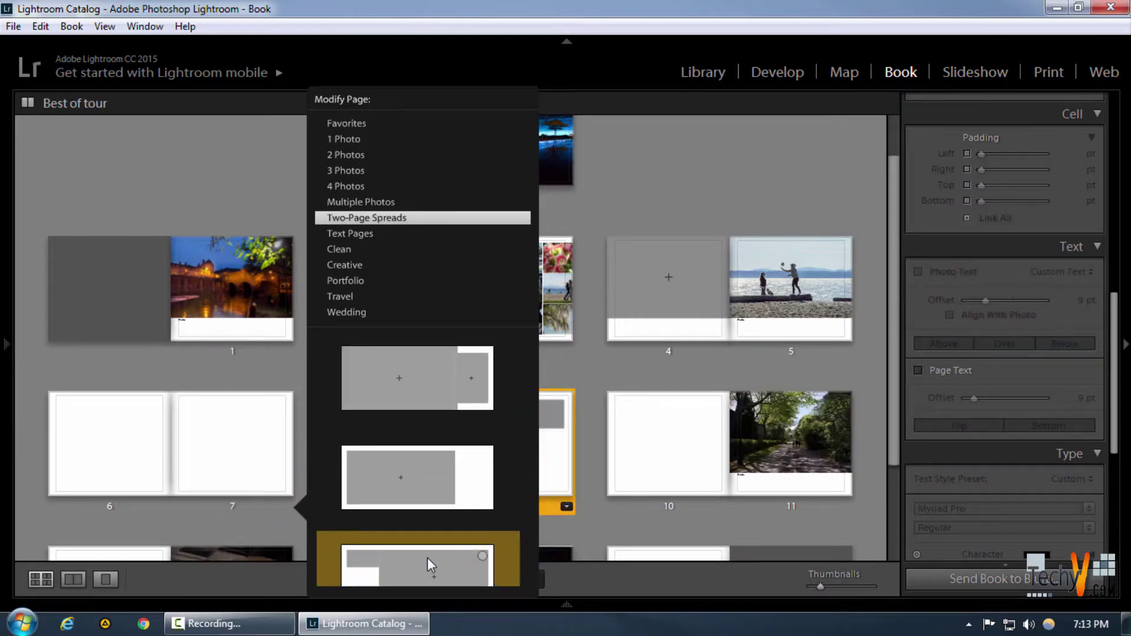
pyautogui.click(590, 365)
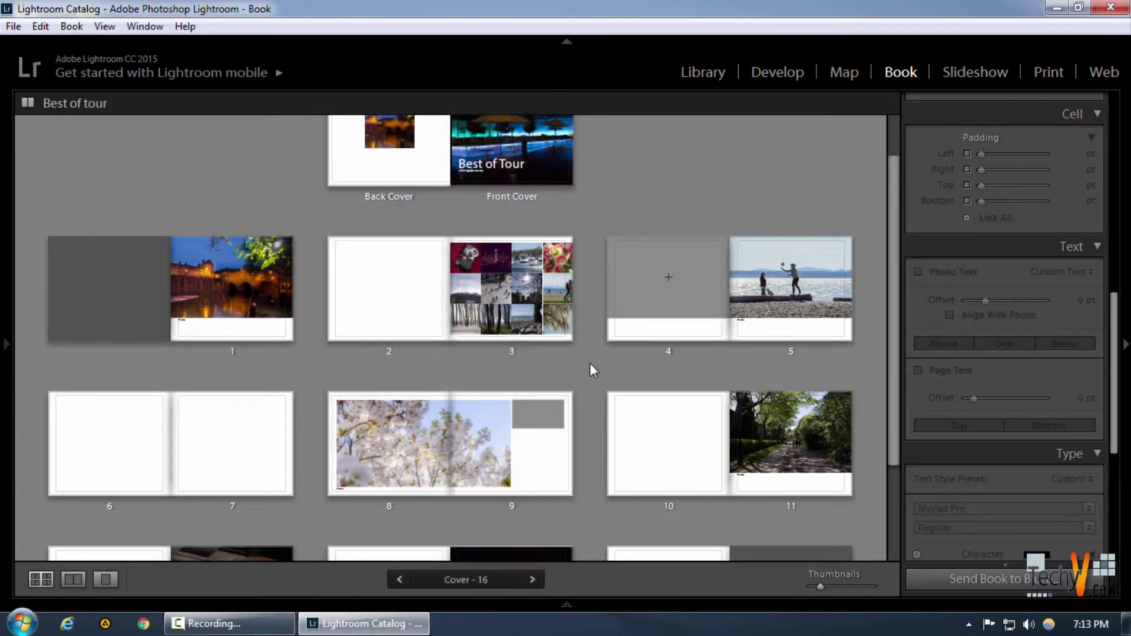
# Remove blank page 6 and move the tree-lined path photo into page 7's small cell
pyautogui.click(122, 458)
pyautogui.rightClick(159, 453)
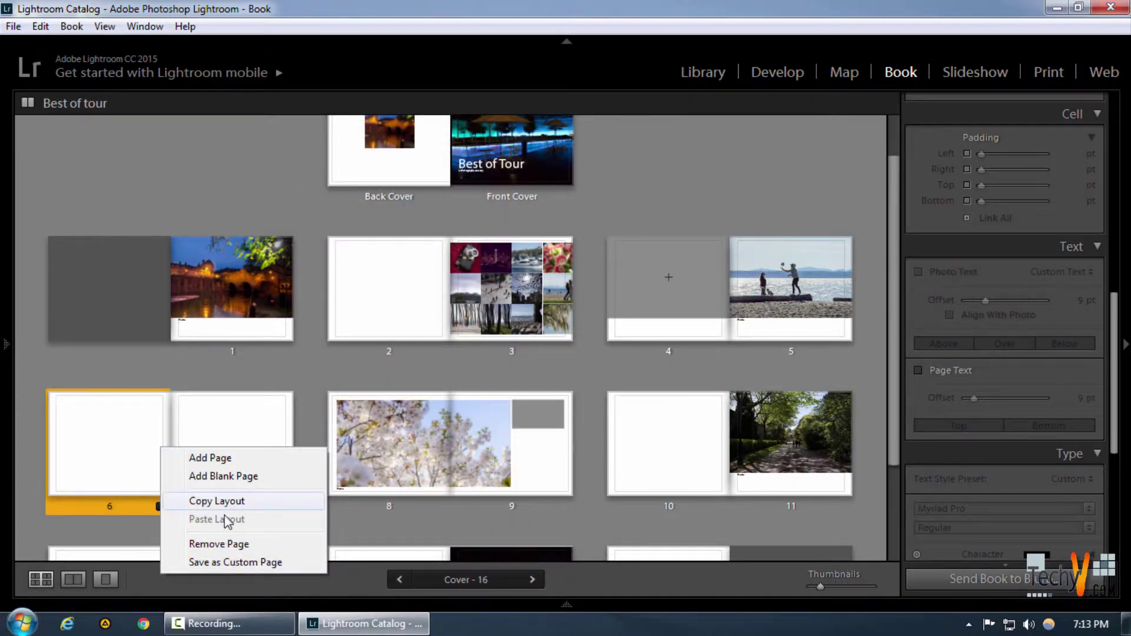
pyautogui.click(223, 543)
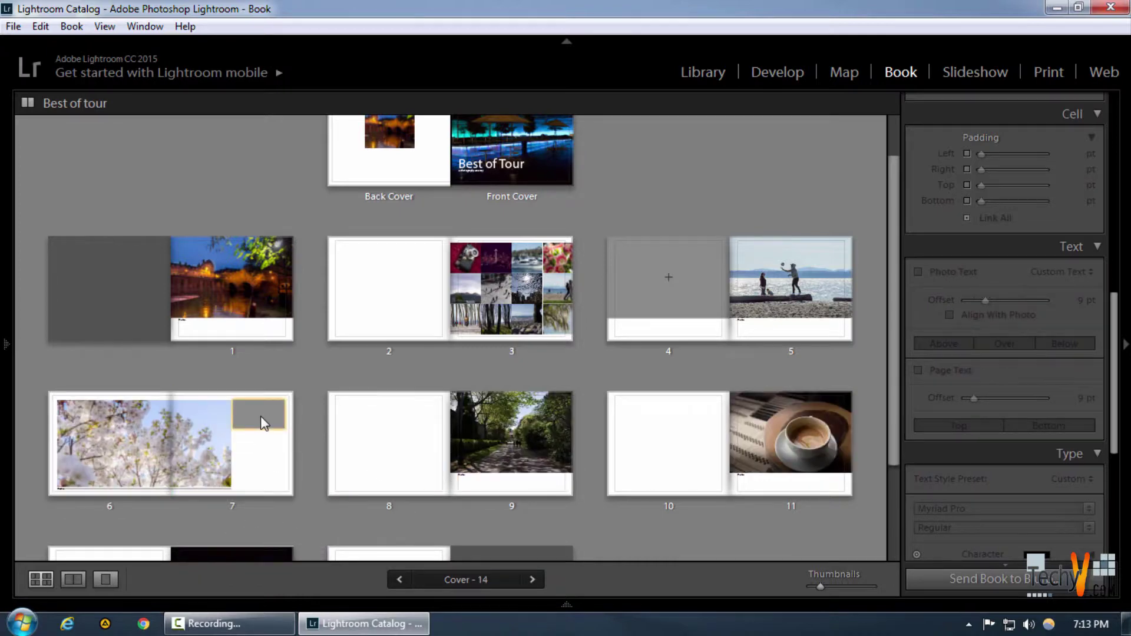
pyautogui.moveTo(564, 427); pyautogui.dragTo(294, 426)
# Remove the now-empty page 8 from the book
pyautogui.rightClick(420, 423)
pyautogui.rightClick(338, 415)
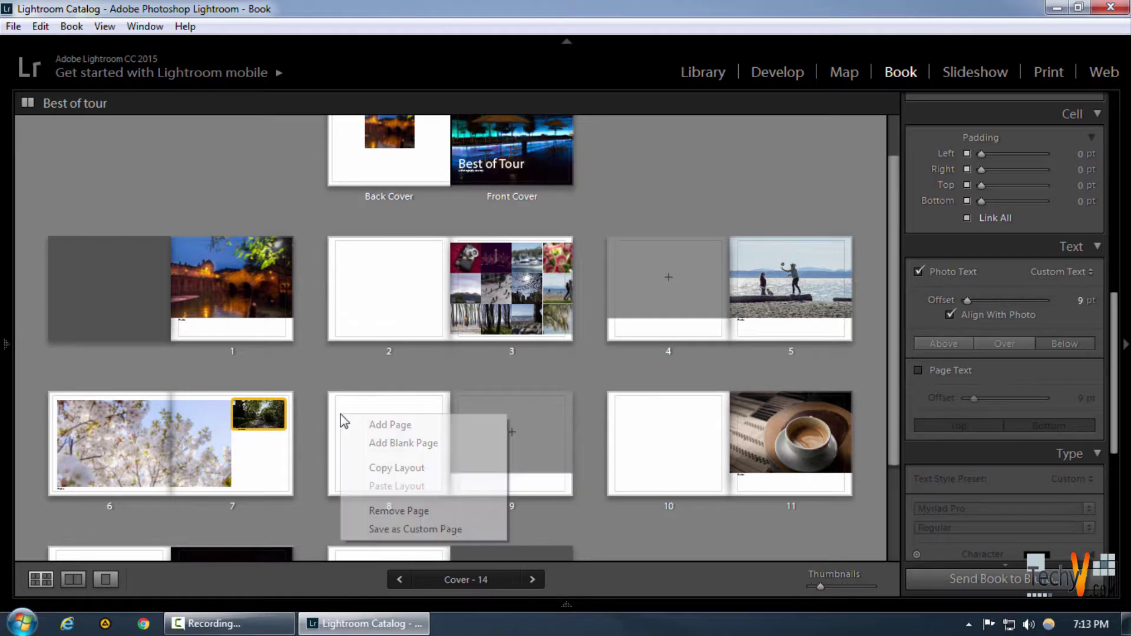
pyautogui.click(383, 419)
pyautogui.rightClick(389, 431)
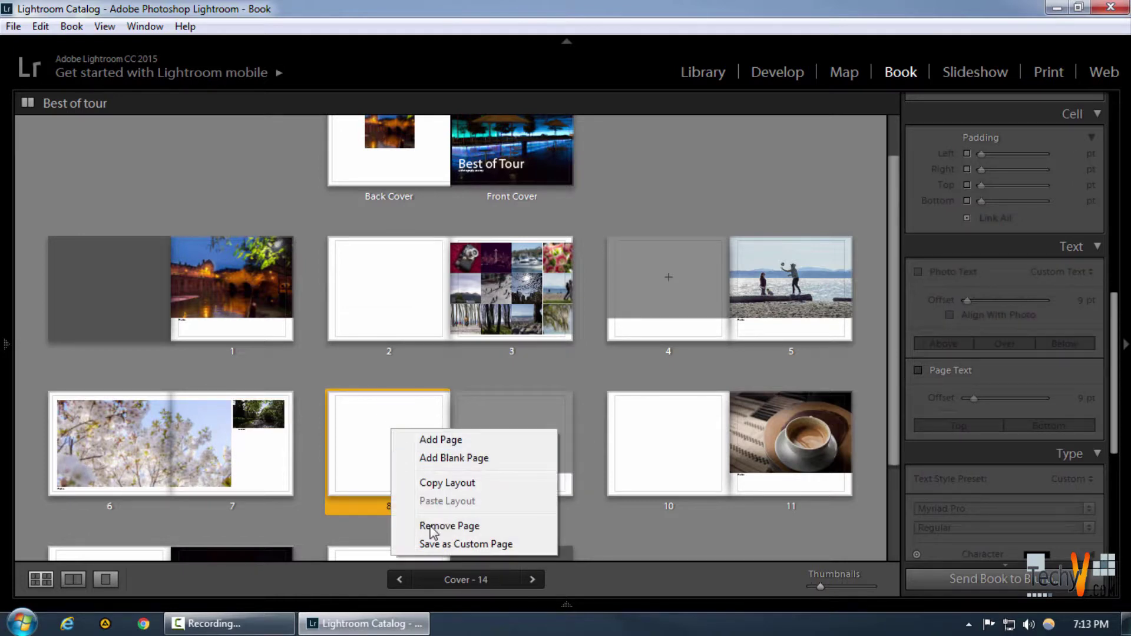
pyautogui.click(424, 526)
# Inspect spread 6–7 on its own, then undo the last page move in the grid
pyautogui.click(145, 443)
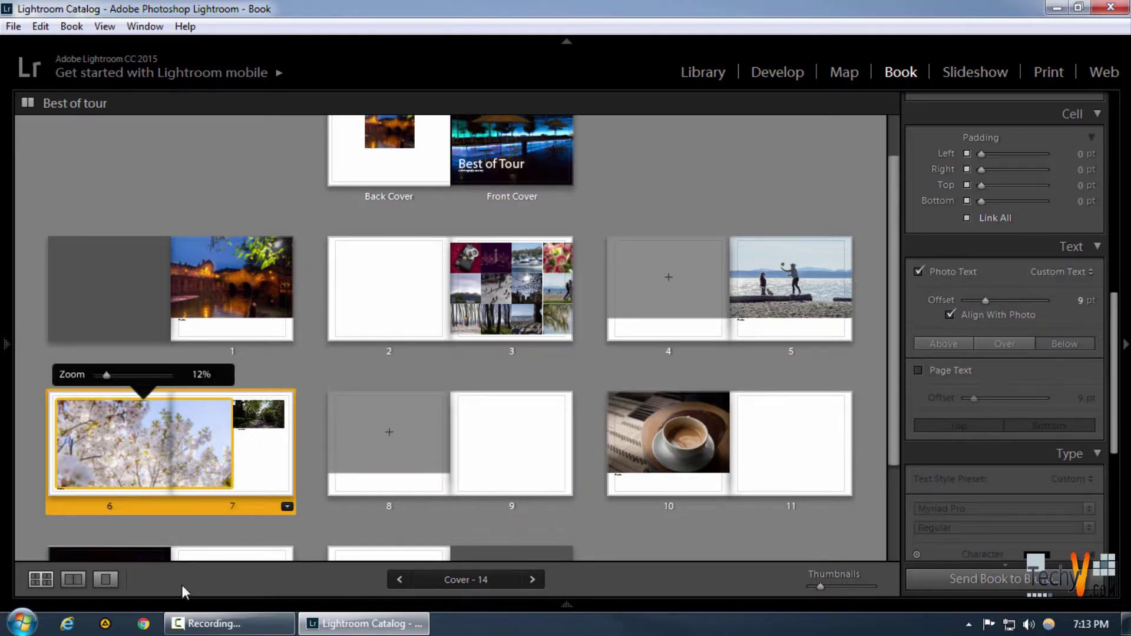
pyautogui.click(79, 585)
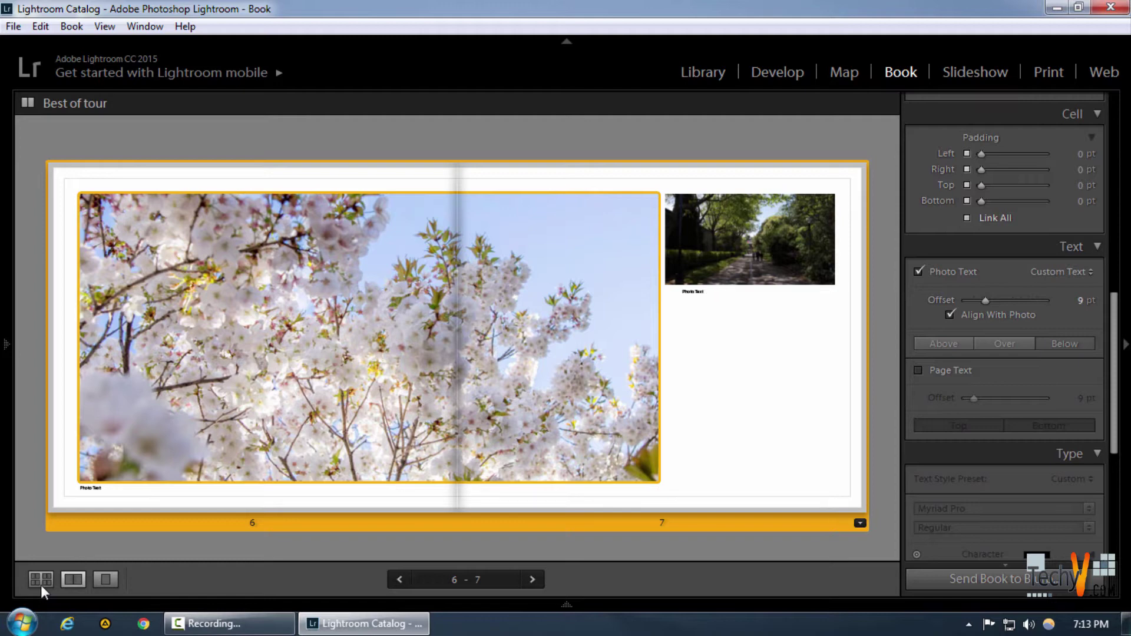
pyautogui.hotkey('ctrl', 'e')
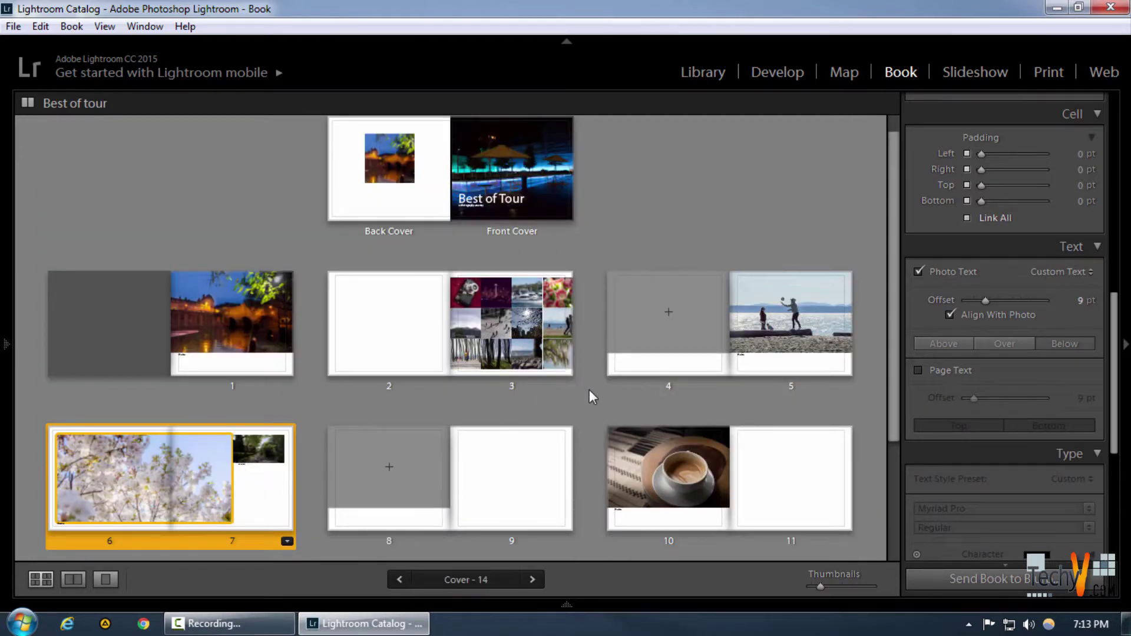
pyautogui.hotkey('ctrl', 'z')
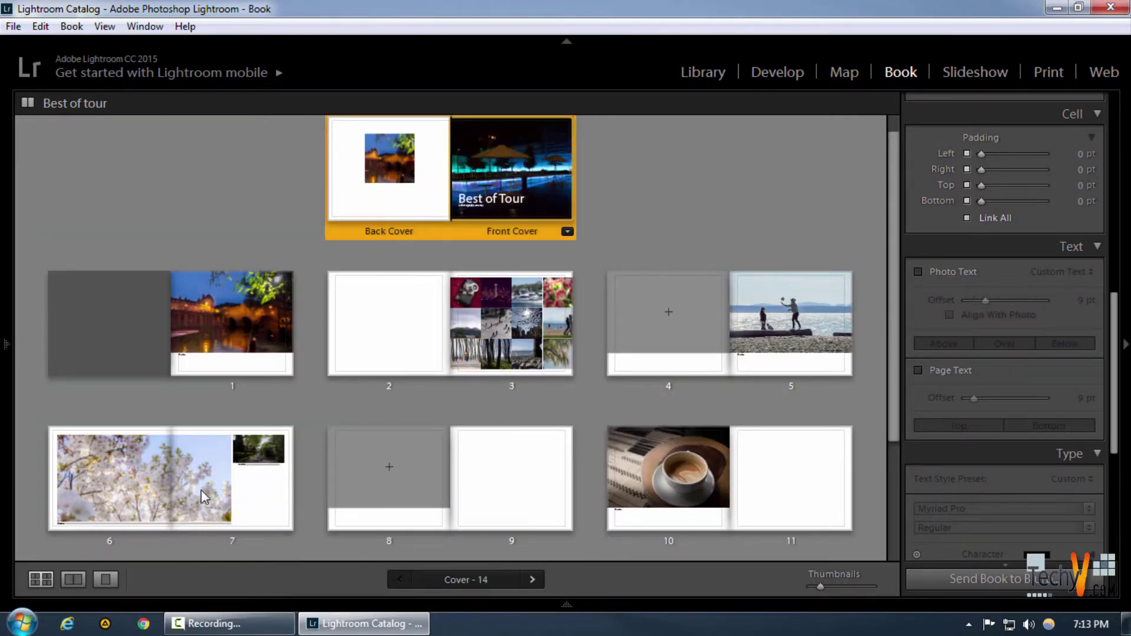
pyautogui.click(203, 497)
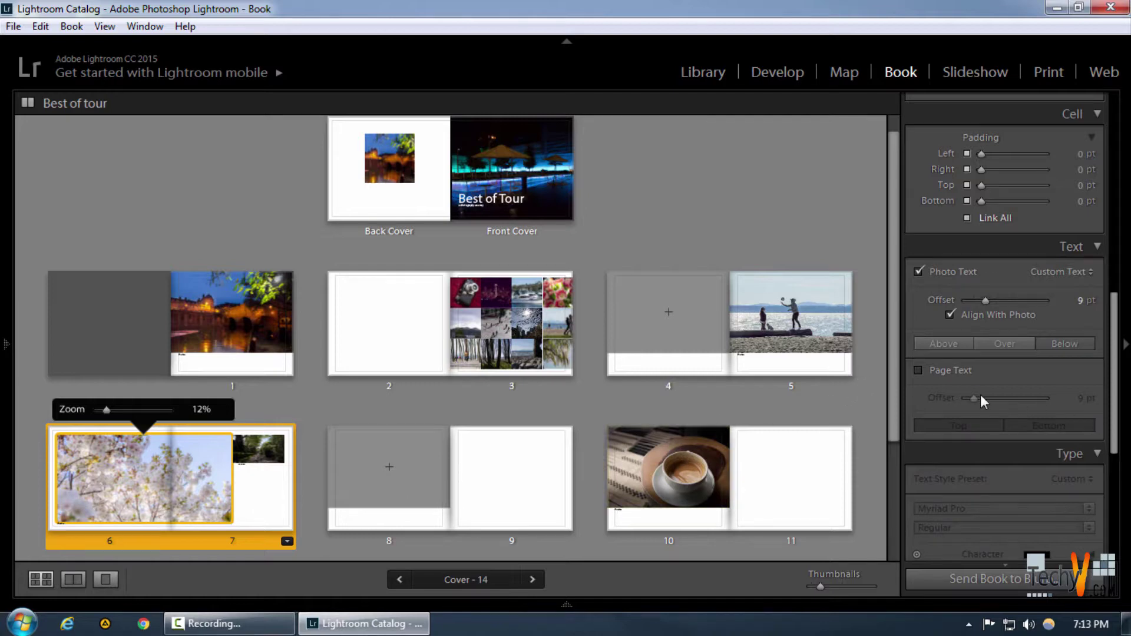
pyautogui.scroll(6, 980, 394)
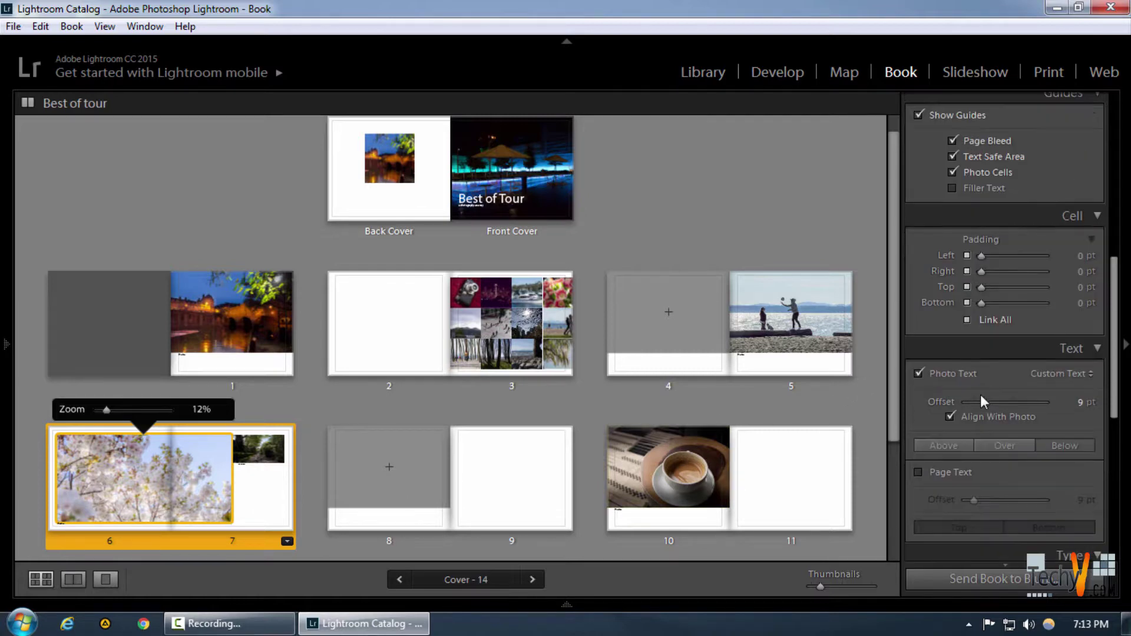
# Step through the single-spread view to the pages 4–5 spread
pyautogui.click(73, 579)
pyautogui.scroll(3, 988, 351)
pyautogui.scroll(-5, 989, 351)
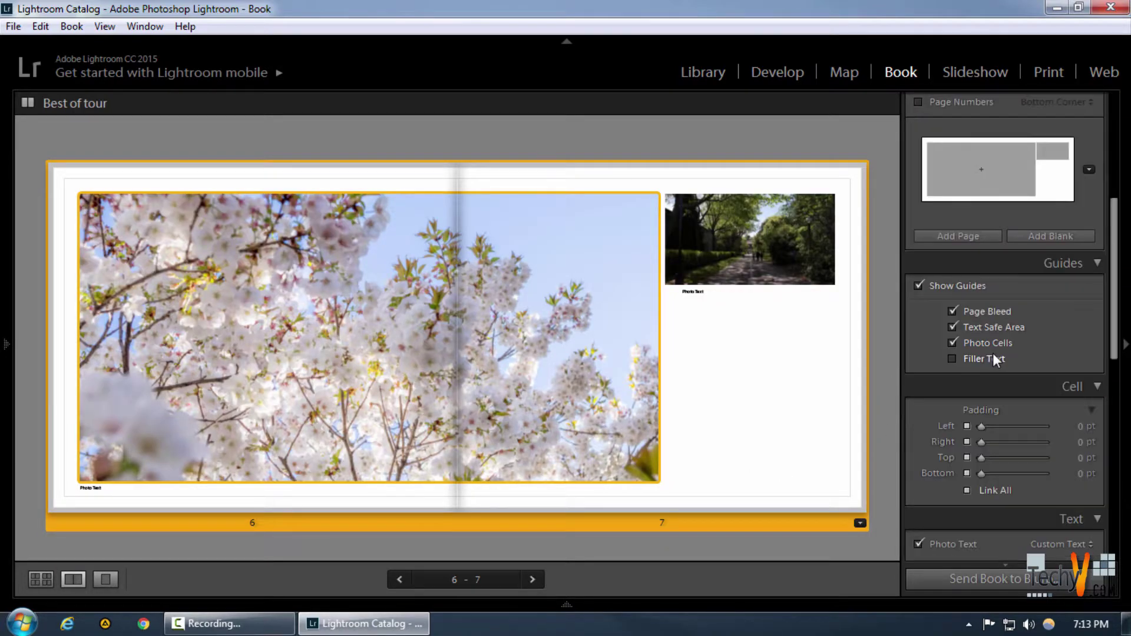
pyautogui.click(533, 580)
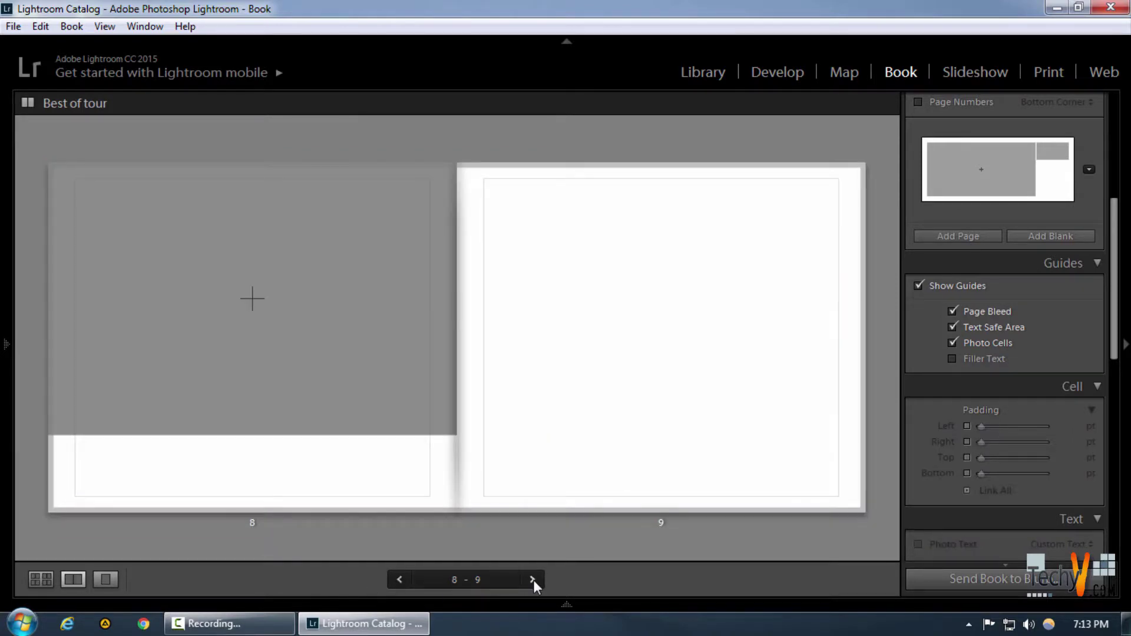
pyautogui.click(402, 580)
pyautogui.click(402, 580)
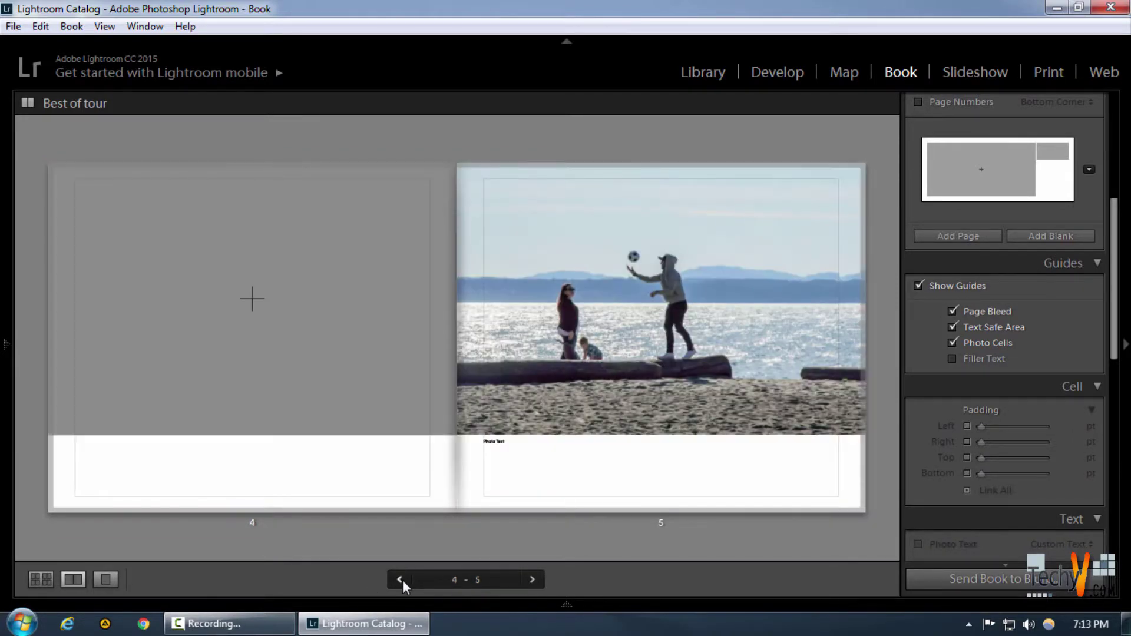
# Turn off the Photo Text caption under page 5's beach photo
pyautogui.click(743, 430)
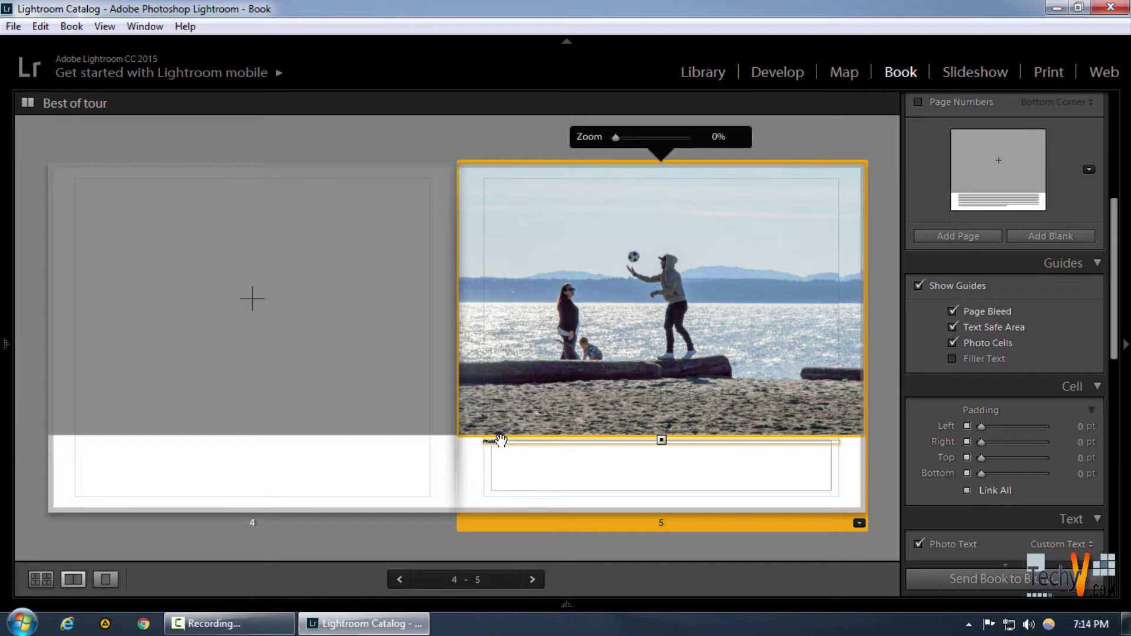
pyautogui.scroll(-3, 960, 443)
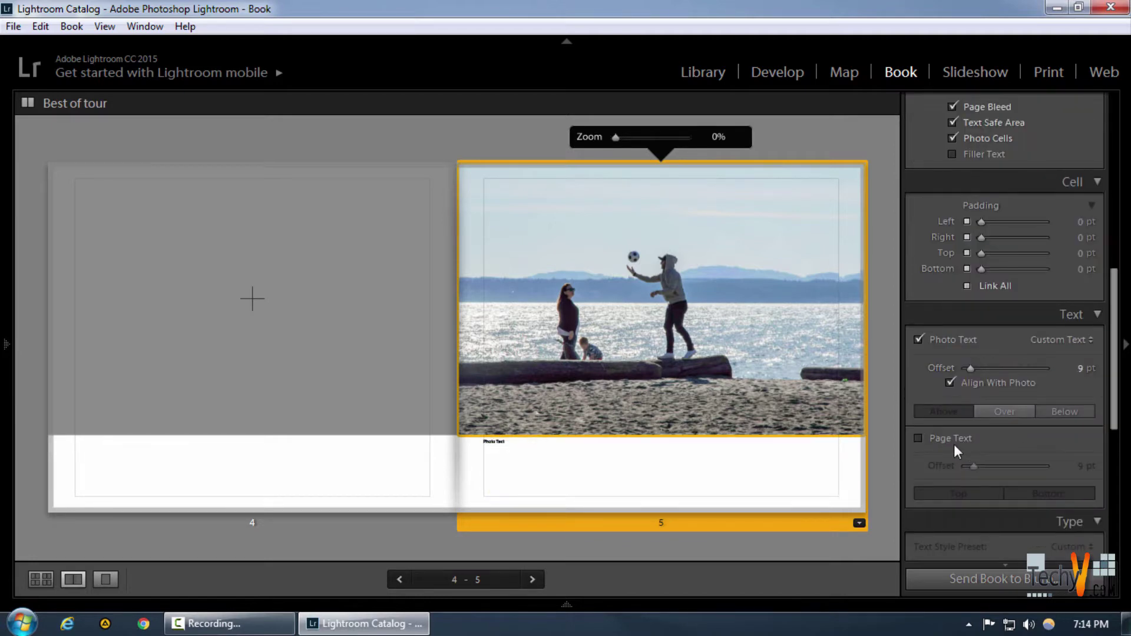
pyautogui.click(919, 438)
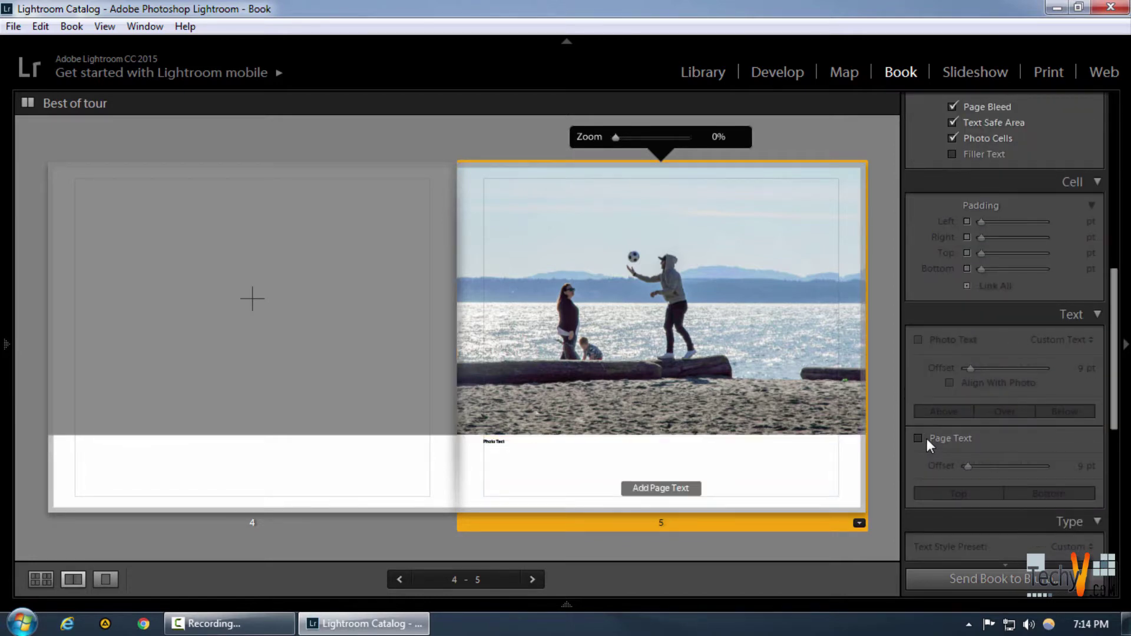
pyautogui.click(682, 357)
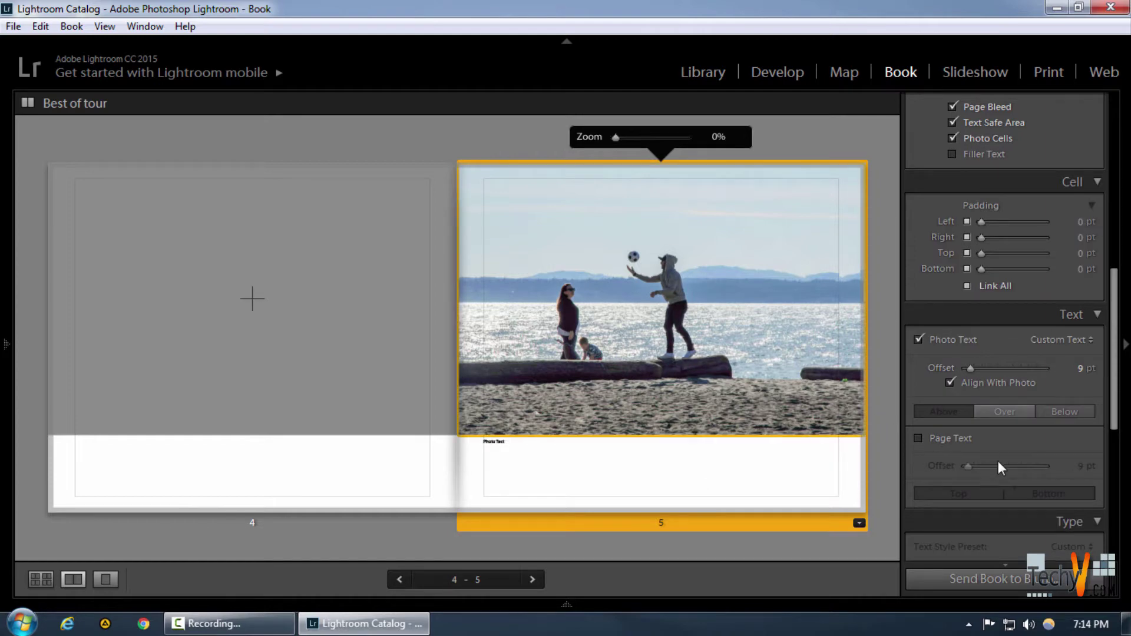
pyautogui.click(919, 339)
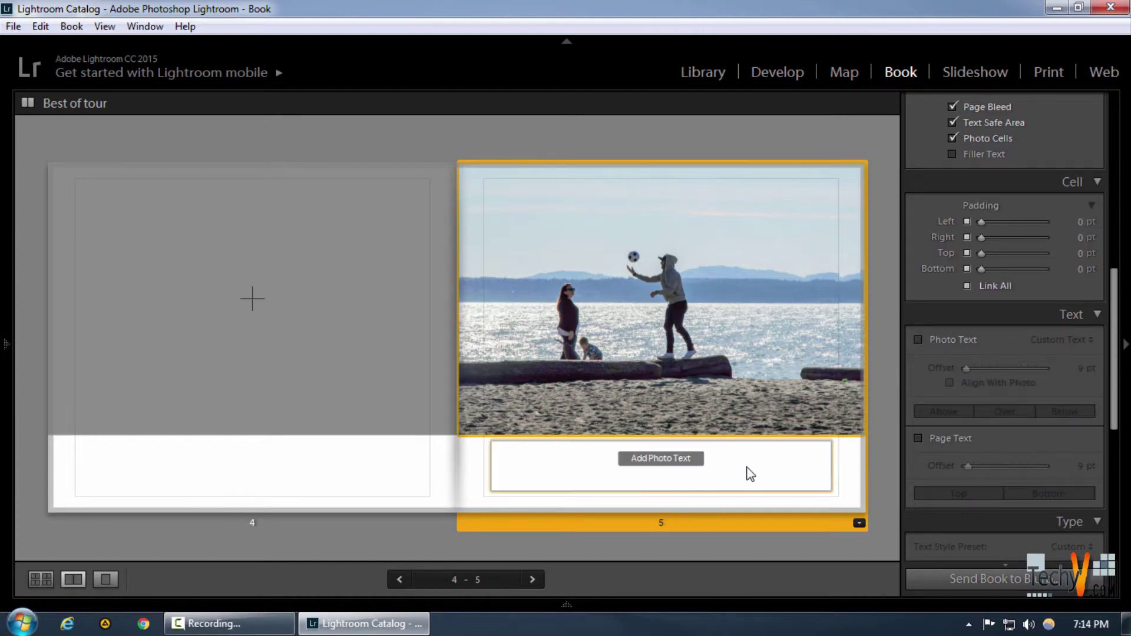
# Zoom the page 5 beach photo to fill its cell and add linked padding on all sides
pyautogui.rightClick(673, 302)
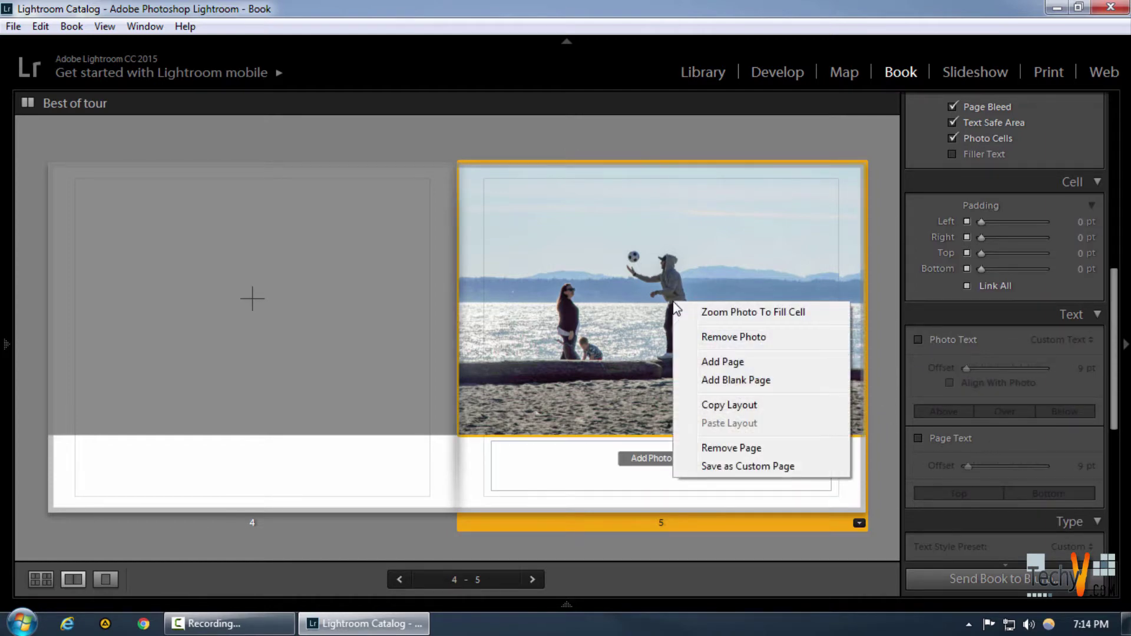
pyautogui.click(717, 314)
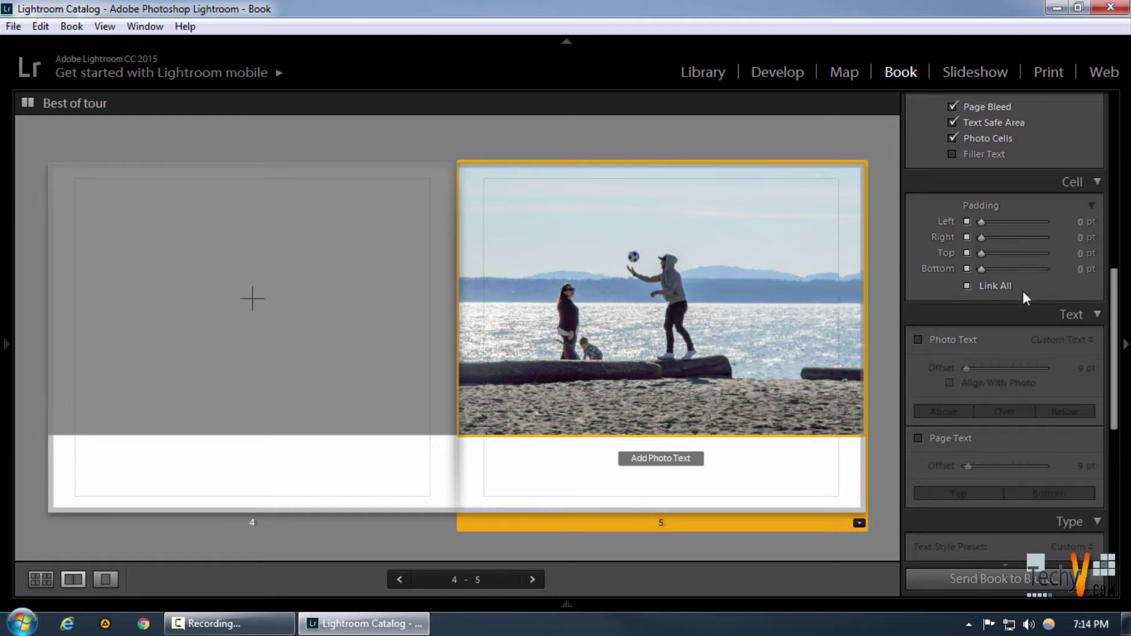
pyautogui.scroll(3, 1019, 290)
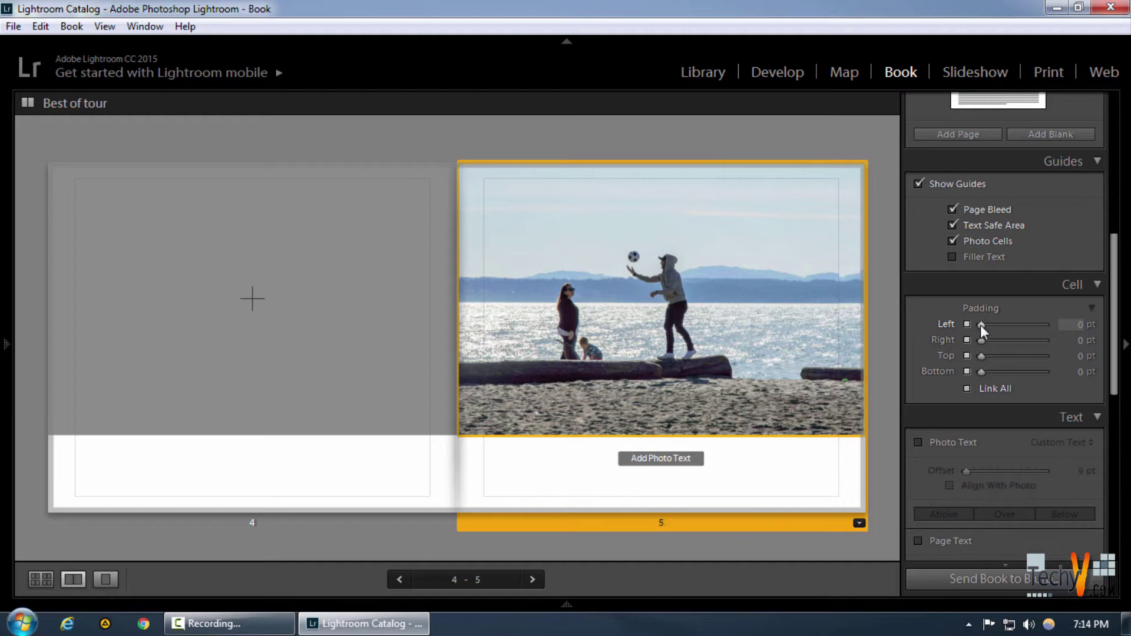
pyautogui.moveTo(978, 327)
pyautogui.mouseDown()
pyautogui.moveTo(989, 328)
pyautogui.moveTo(980, 333)
pyautogui.mouseUp()
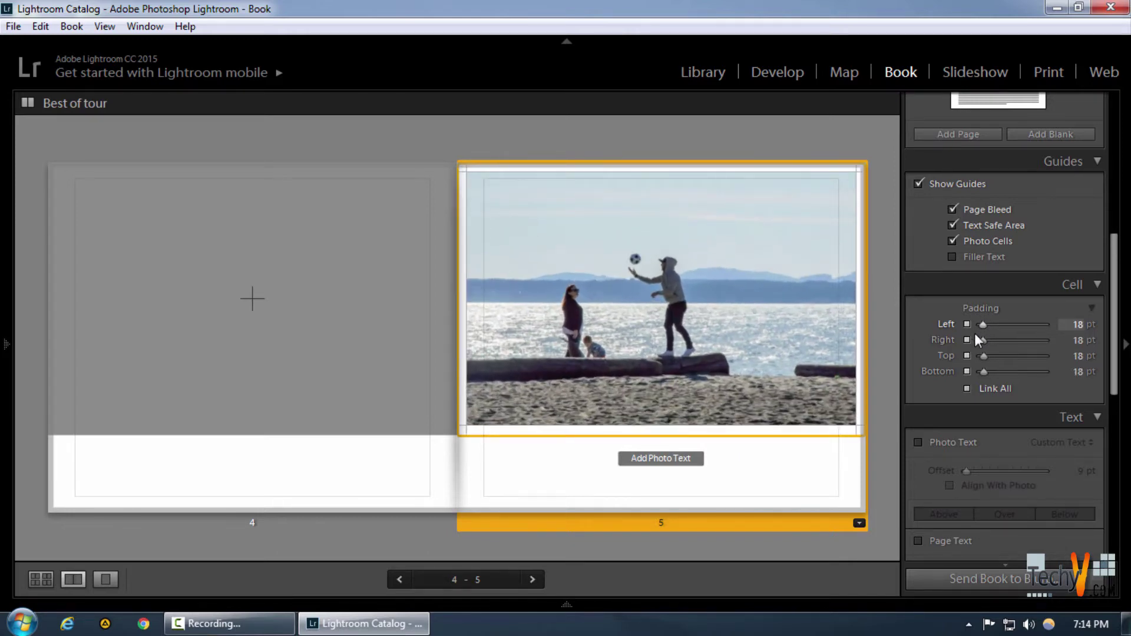
pyautogui.rightClick(688, 244)
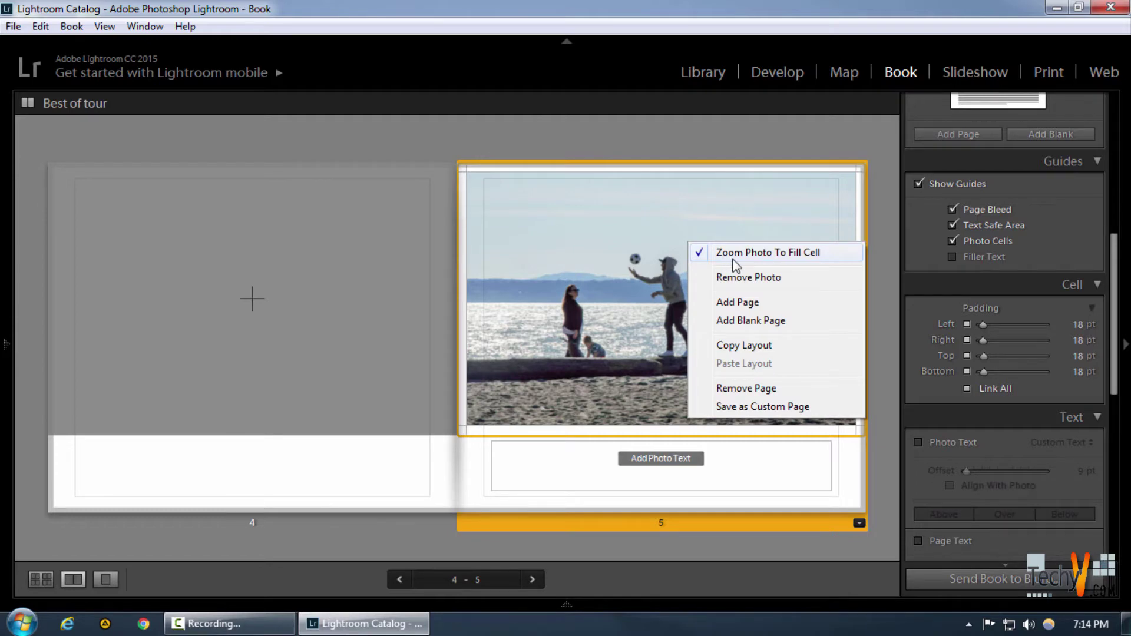
pyautogui.click(882, 309)
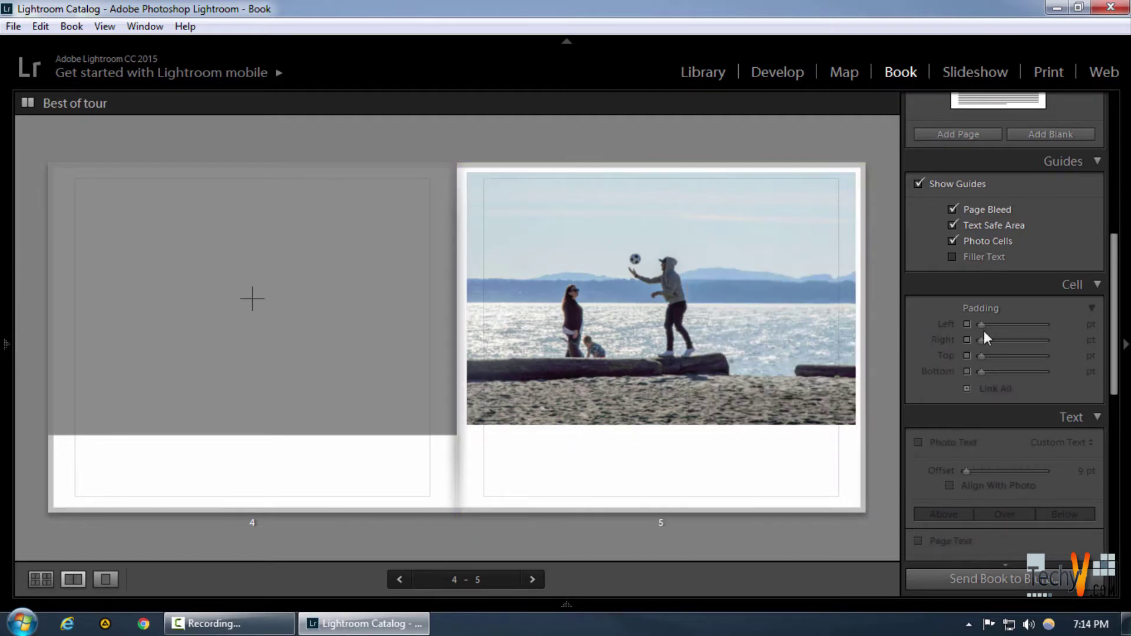
pyautogui.click(821, 320)
# Experiment with linked and unlinked cell padding on page 5's photo, ending at 0 pt
pyautogui.moveTo(984, 326)
pyautogui.mouseDown()
pyautogui.moveTo(995, 328)
pyautogui.moveTo(967, 327)
pyautogui.moveTo(986, 327)
pyautogui.mouseUp()
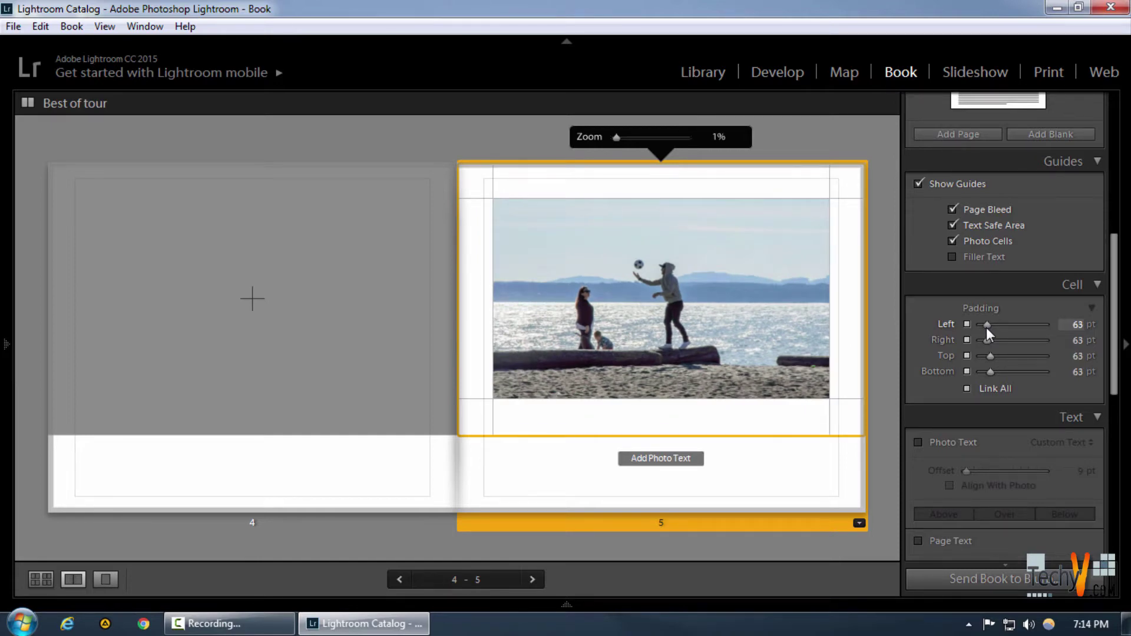
pyautogui.click(966, 388)
pyautogui.moveTo(989, 369); pyautogui.dragTo(981, 371)
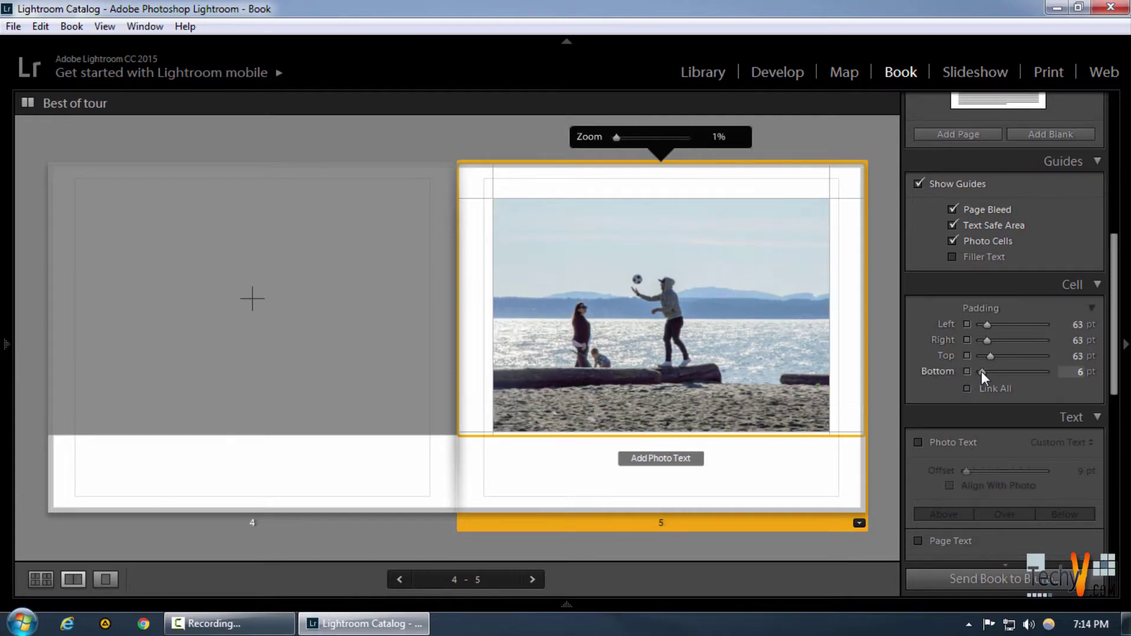
pyautogui.moveTo(986, 325); pyautogui.dragTo(957, 324)
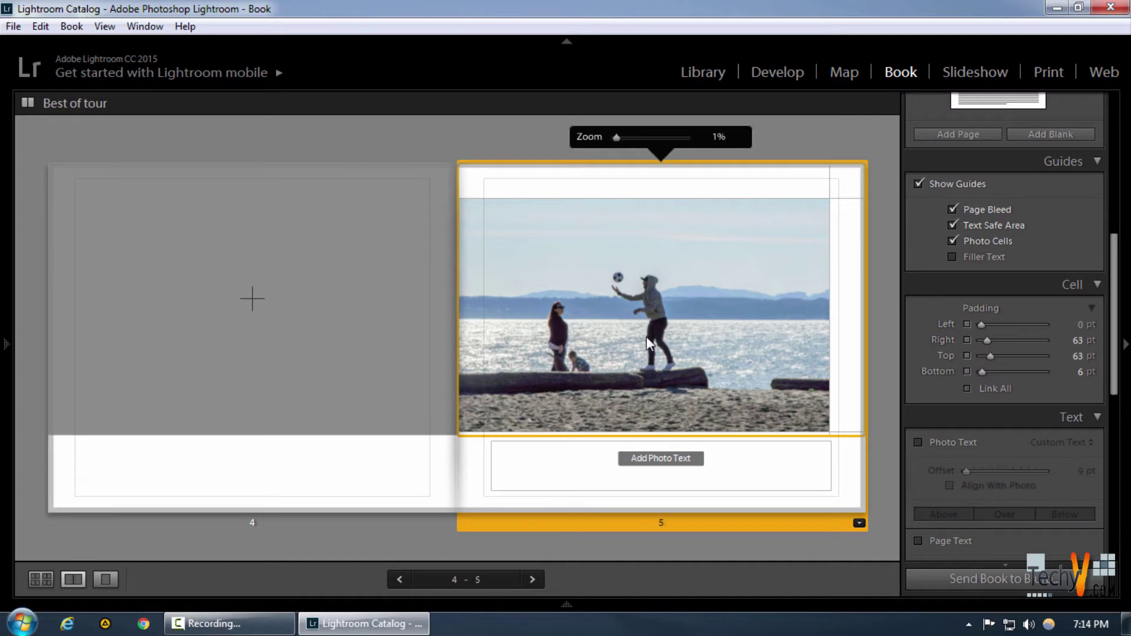
pyautogui.moveTo(982, 372); pyautogui.dragTo(978, 371)
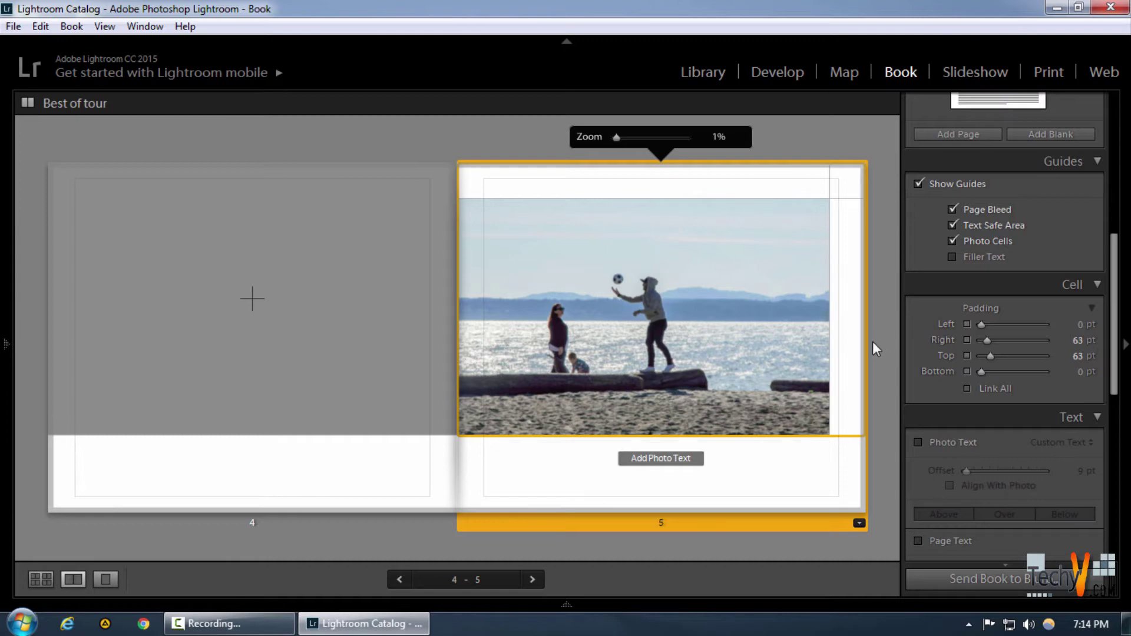
pyautogui.click(967, 387)
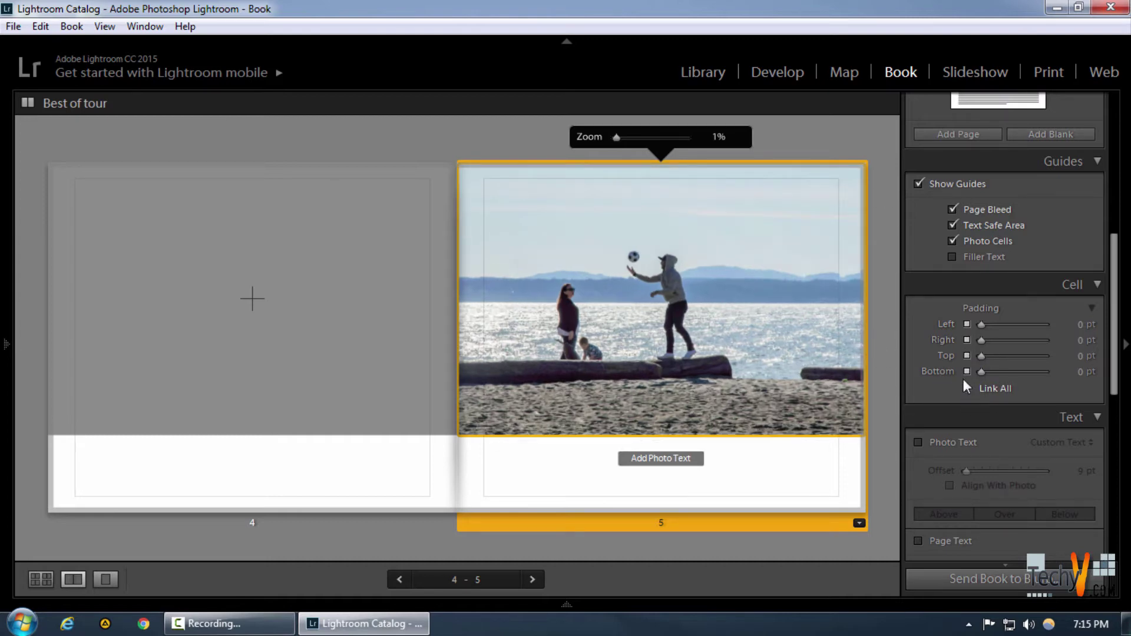
pyautogui.moveTo(980, 371); pyautogui.dragTo(954, 373)
# Restore the Photo Text caption under page 5's photo and browse the background graphics without choosing one
pyautogui.click(660, 458)
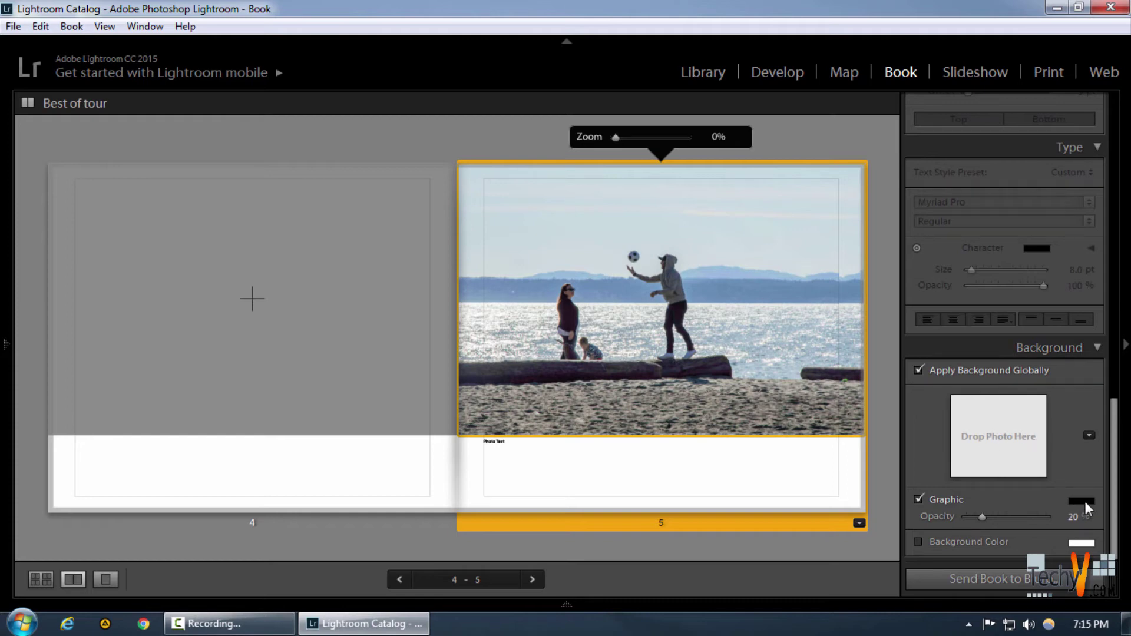
pyautogui.click(1088, 436)
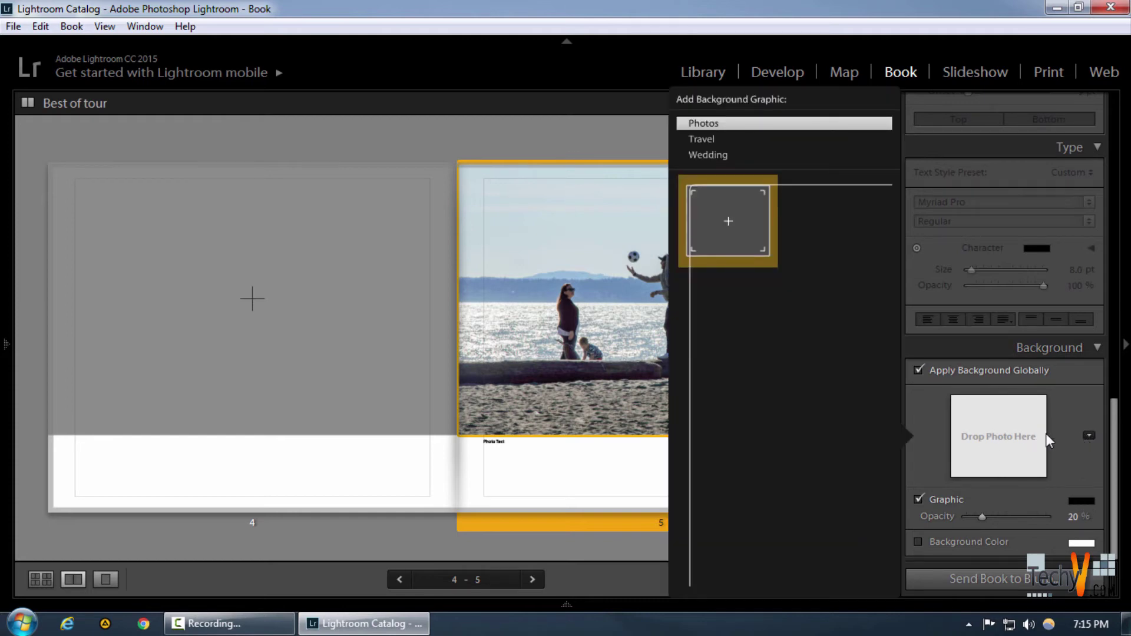
pyautogui.click(1002, 462)
pyautogui.click(1006, 463)
pyautogui.click(1005, 458)
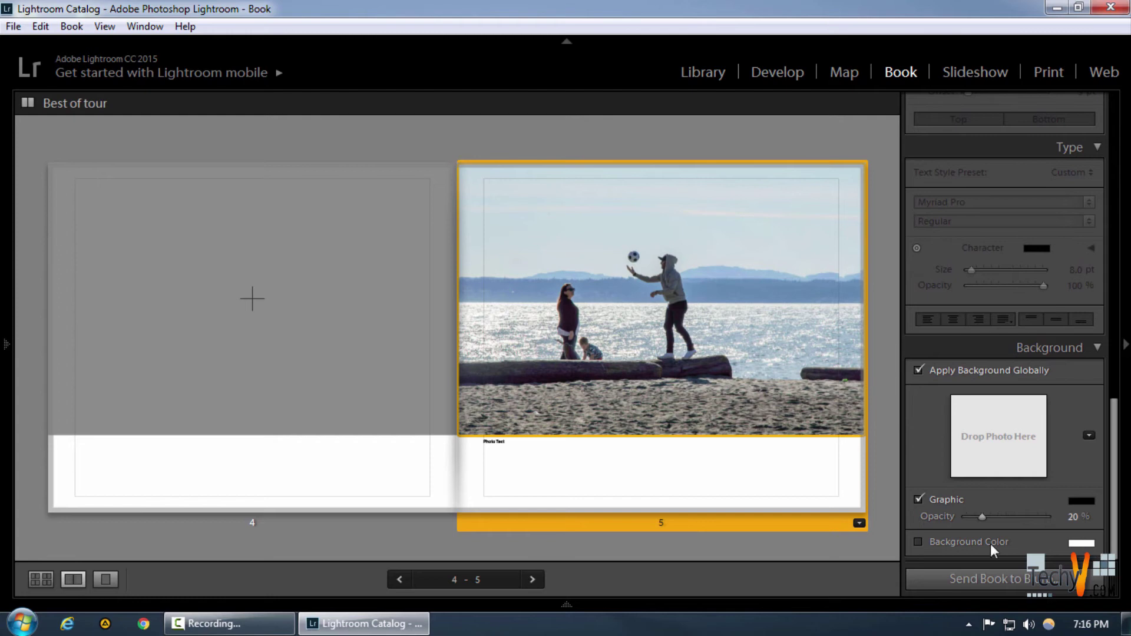
# Try dark and light grays in the Background Color picker, leaving the background white
pyautogui.click(1081, 544)
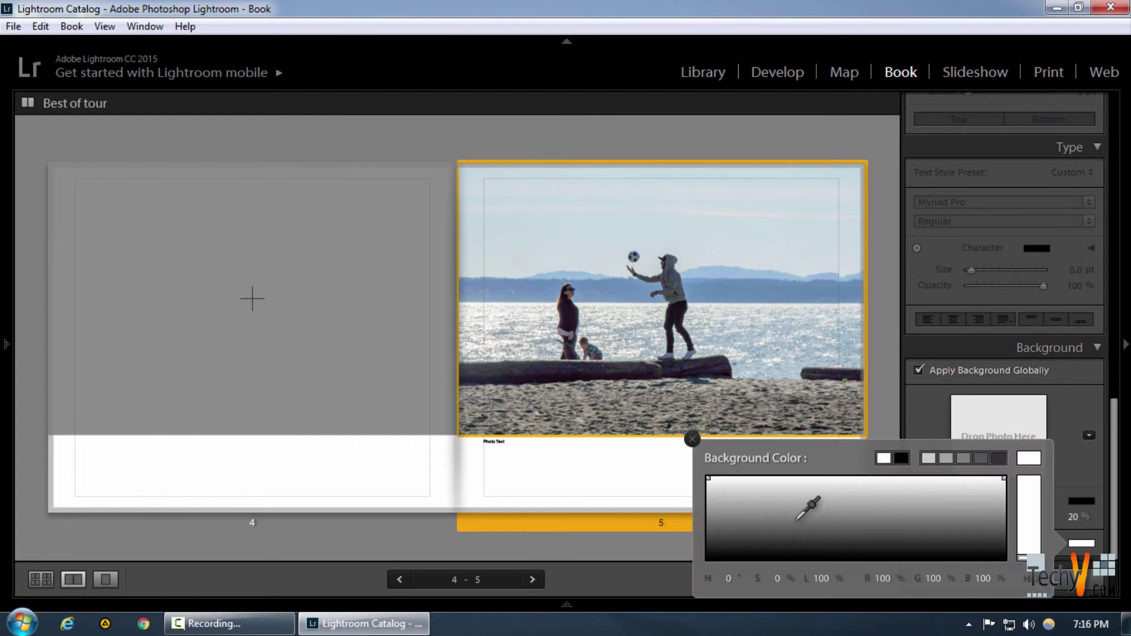
pyautogui.moveTo(725, 552); pyautogui.dragTo(852, 489)
pyautogui.moveTo(849, 476); pyautogui.dragTo(698, 470)
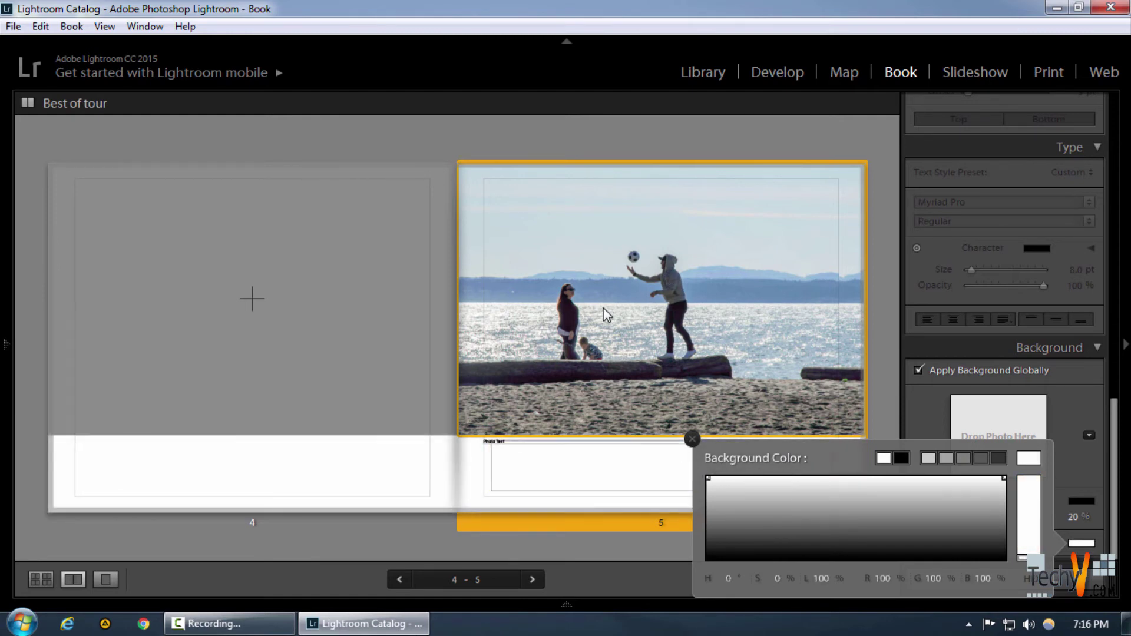
pyautogui.click(692, 439)
# Show every Best of Tour spread in Multi-Page View and expand the left collections panel
pyautogui.scroll(12, 942, 540)
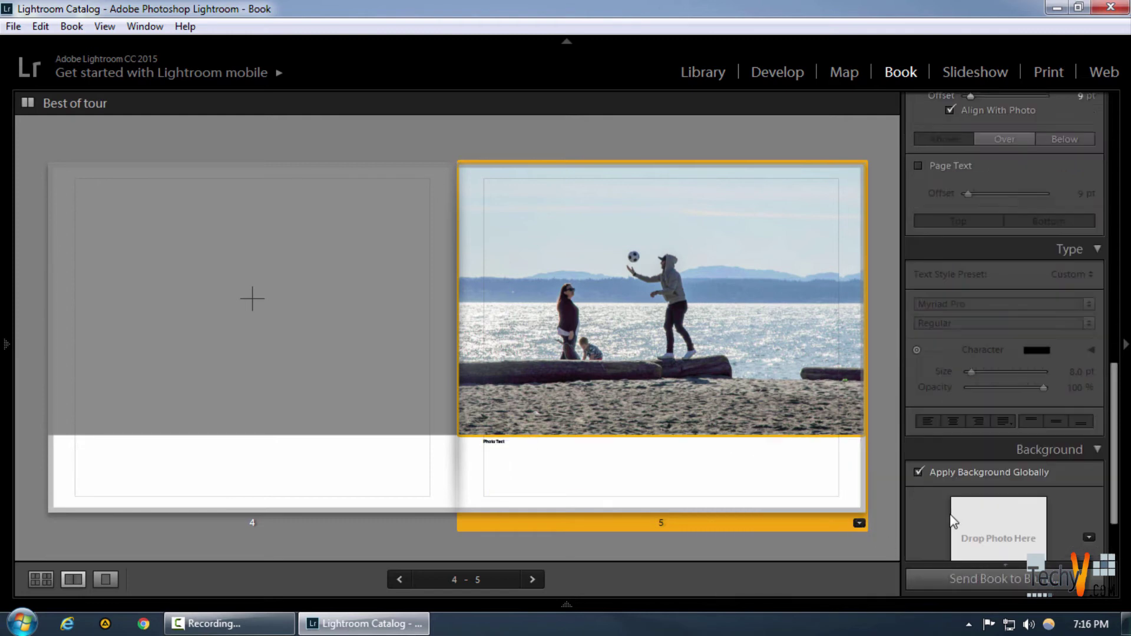
pyautogui.scroll(2, 964, 435)
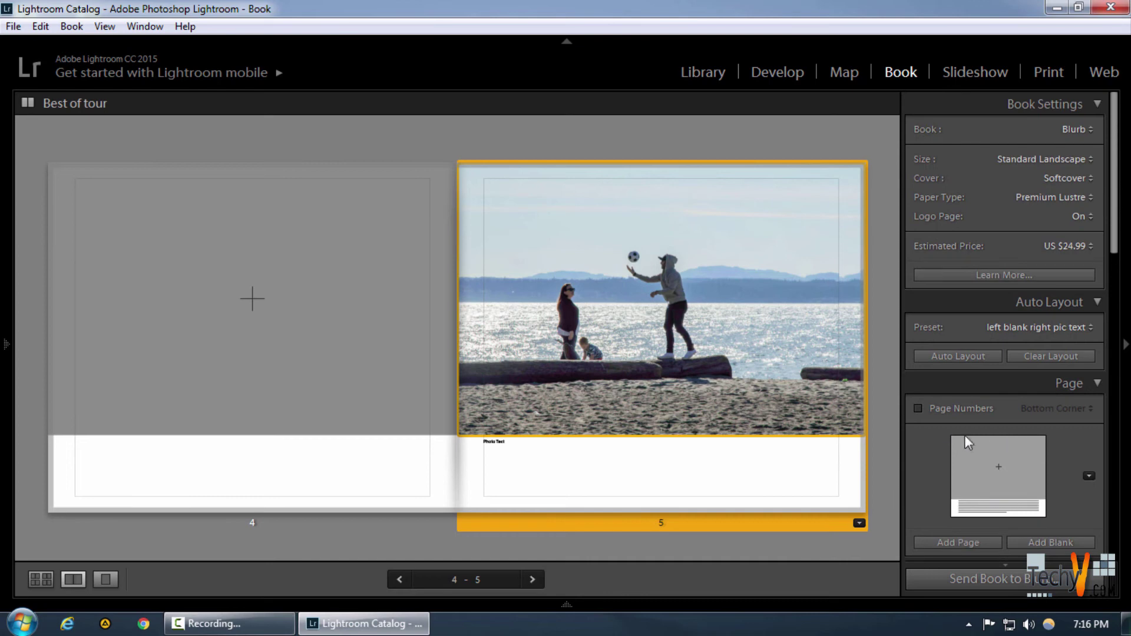
pyautogui.scroll(-9, 995, 395)
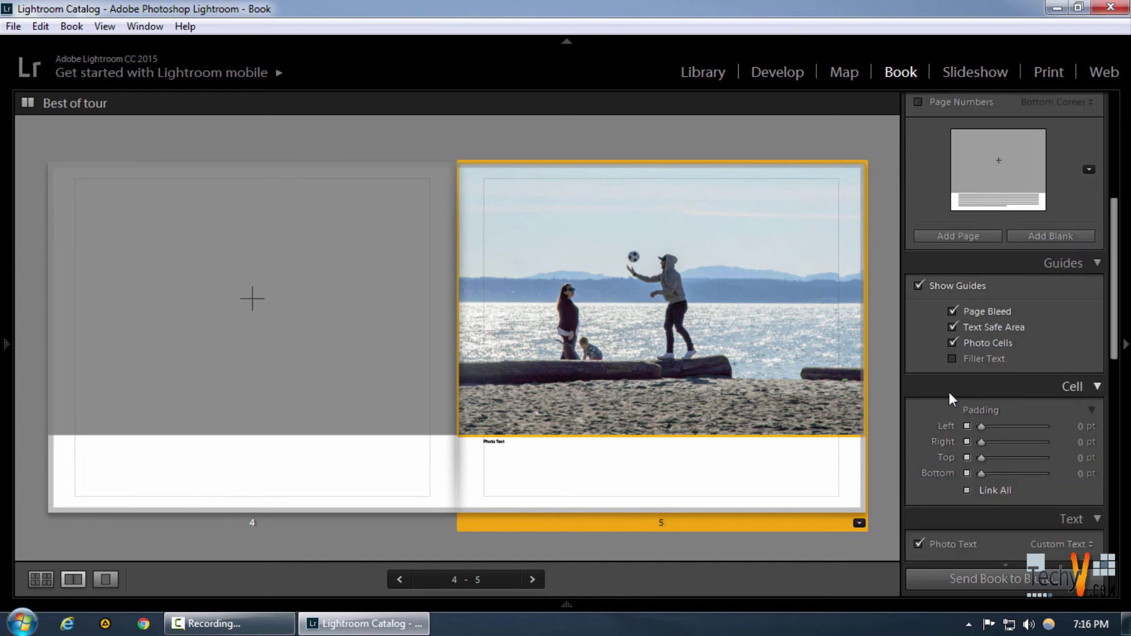
pyautogui.scroll(-15, 955, 380)
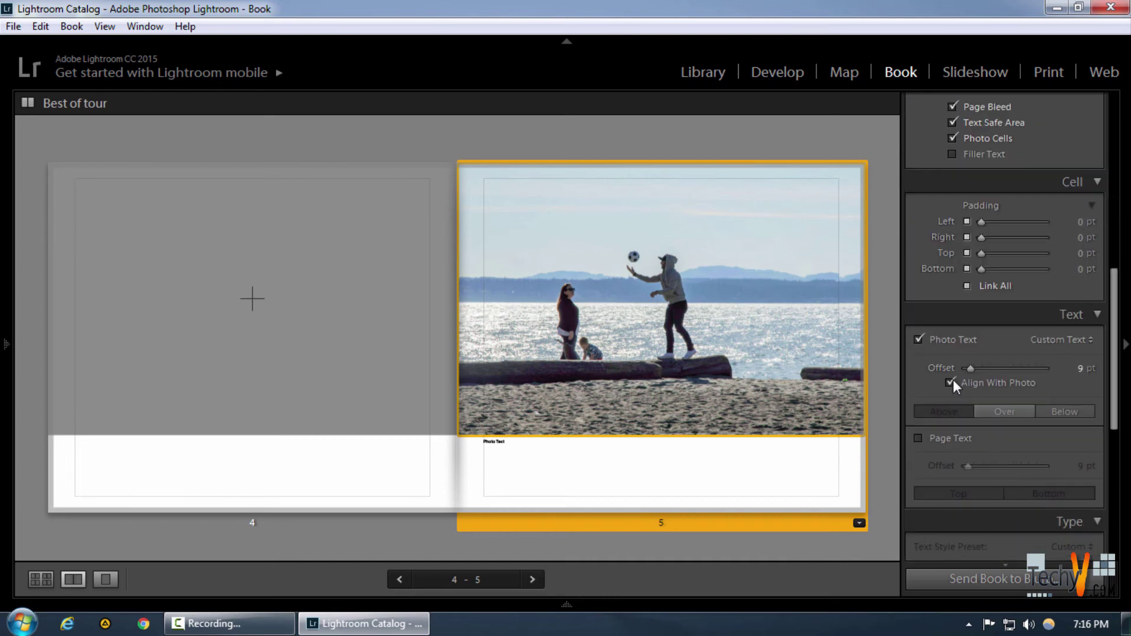
pyautogui.moveTo(612, 607)
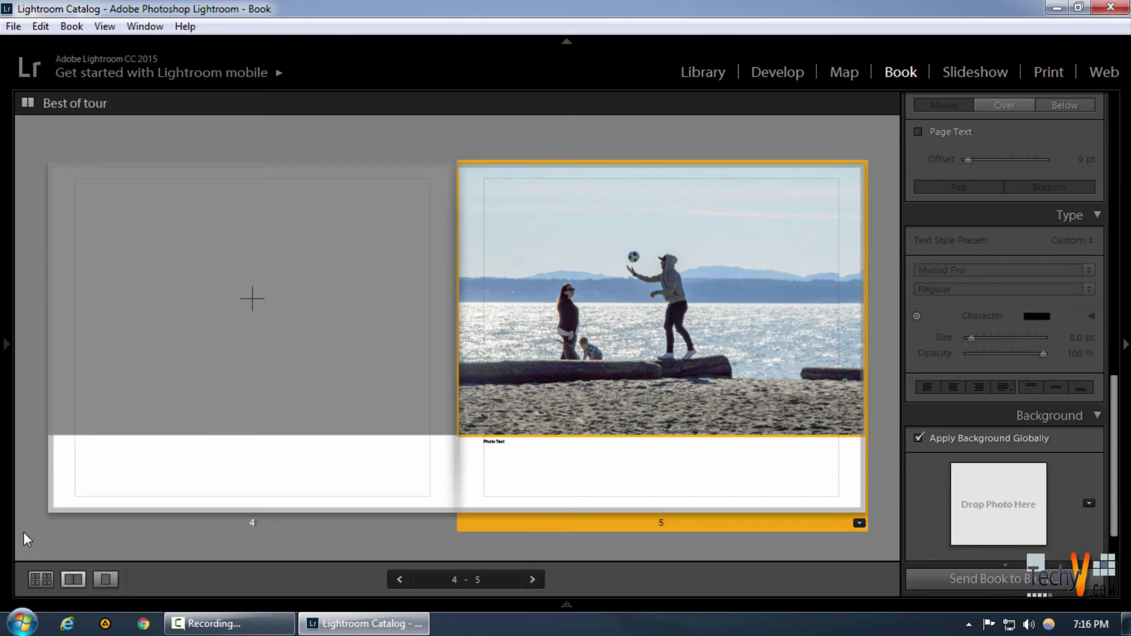
pyautogui.click(41, 579)
pyautogui.click(5, 373)
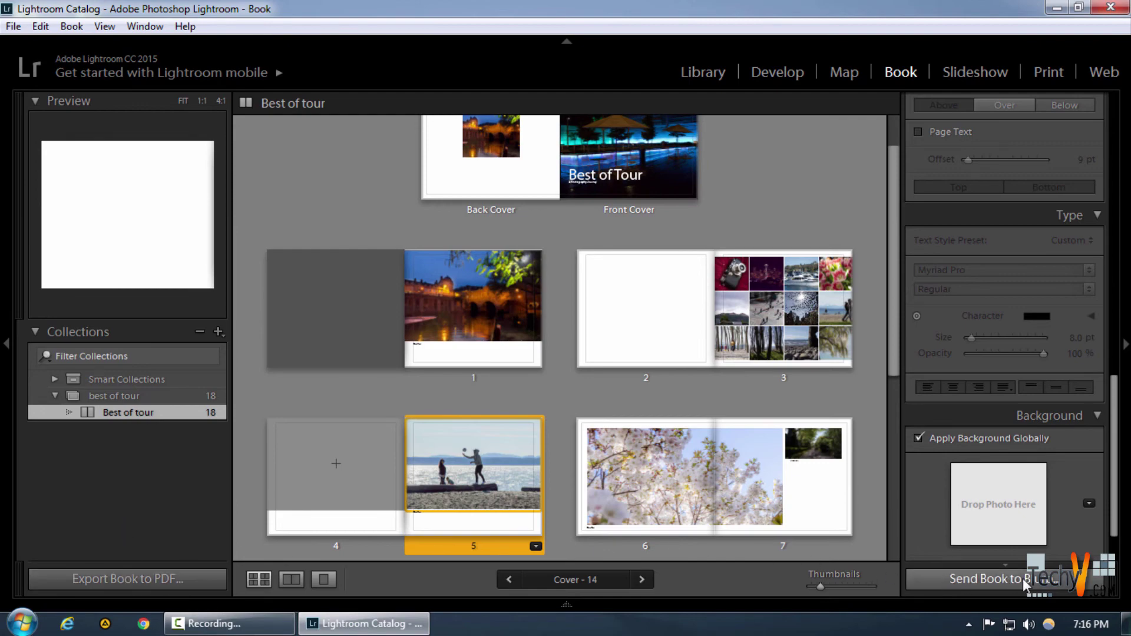
# Drag the blank page 10 ahead of the coffee cup photo, moving the coffee photo to page 11
pyautogui.scroll(-5, 733, 377)
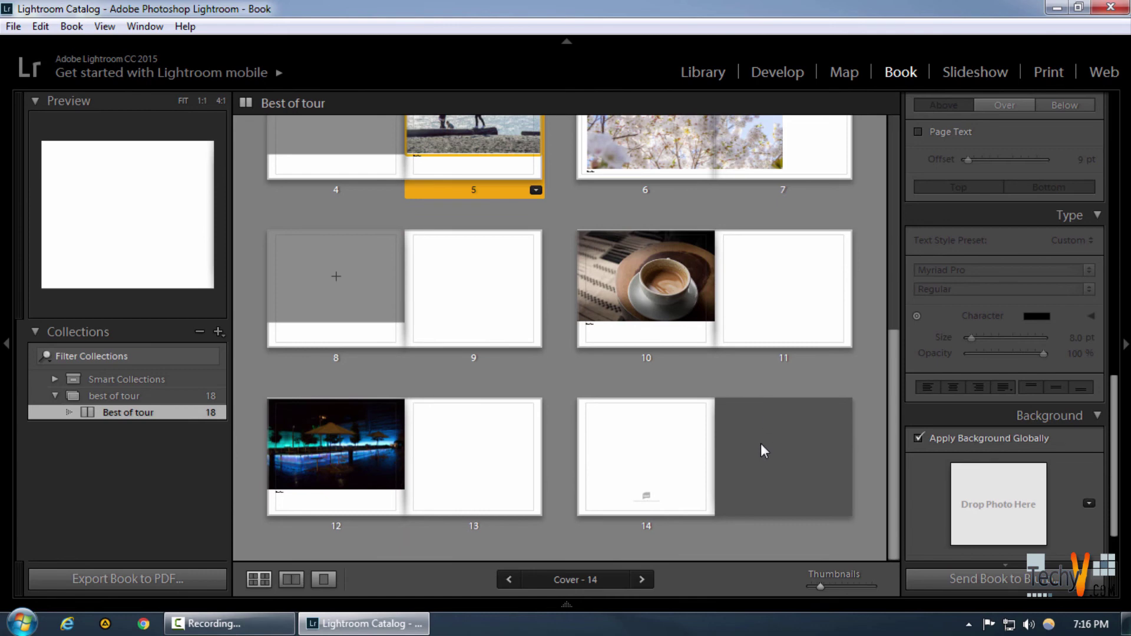
pyautogui.scroll(4, 693, 418)
pyautogui.moveTo(784, 489); pyautogui.dragTo(610, 454)
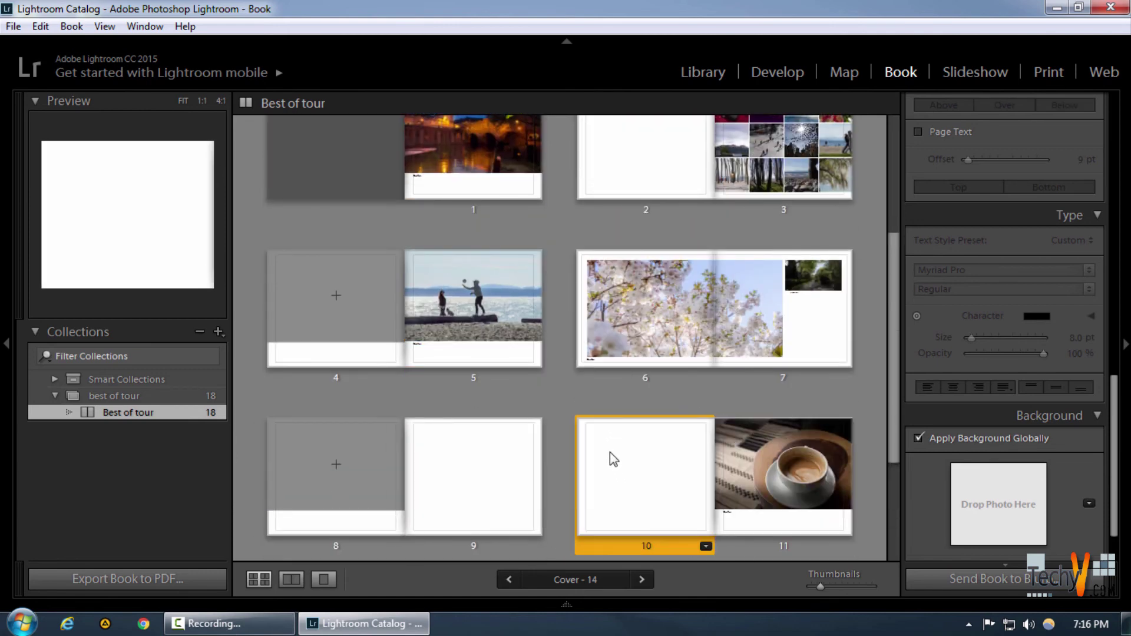
pyautogui.scroll(4, 632, 456)
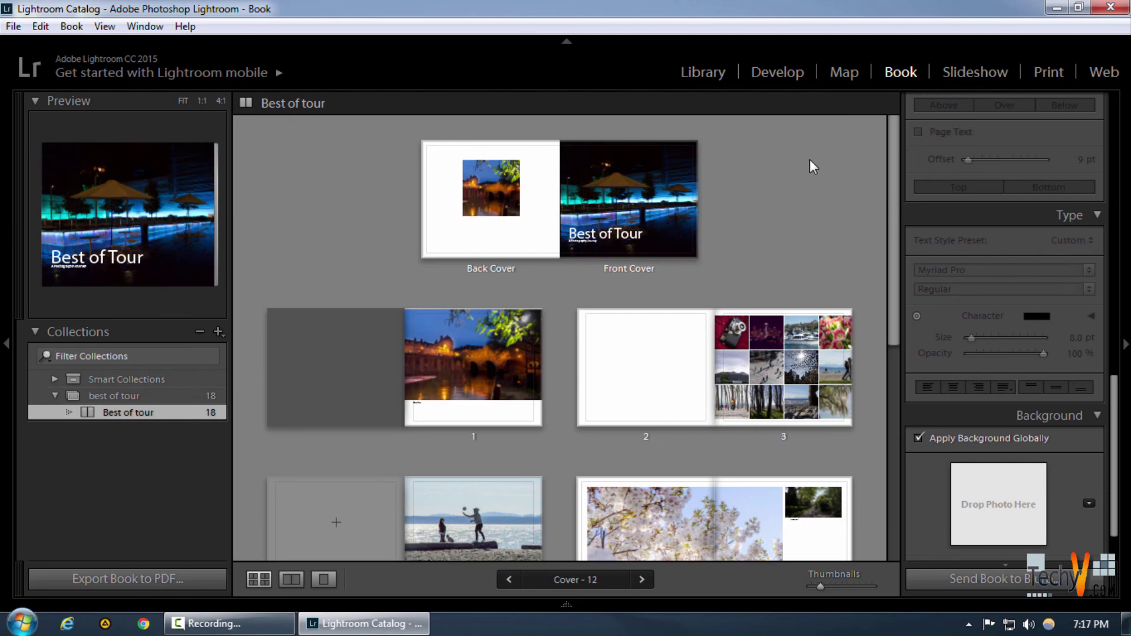
pyautogui.scroll(-5, 783, 236)
pyautogui.scroll(5, 724, 362)
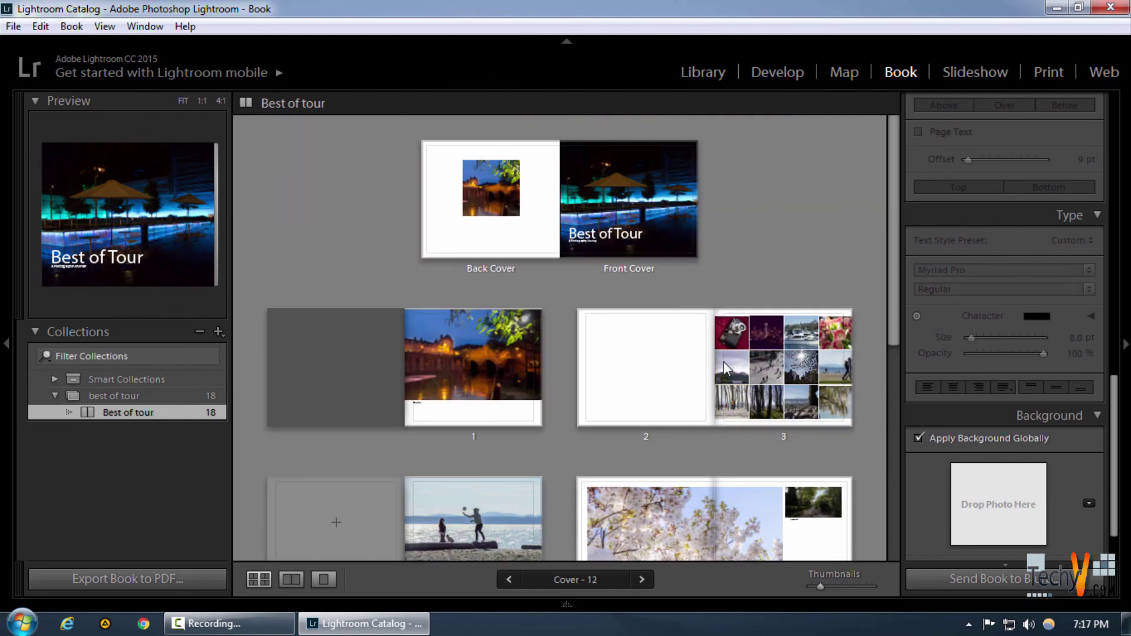